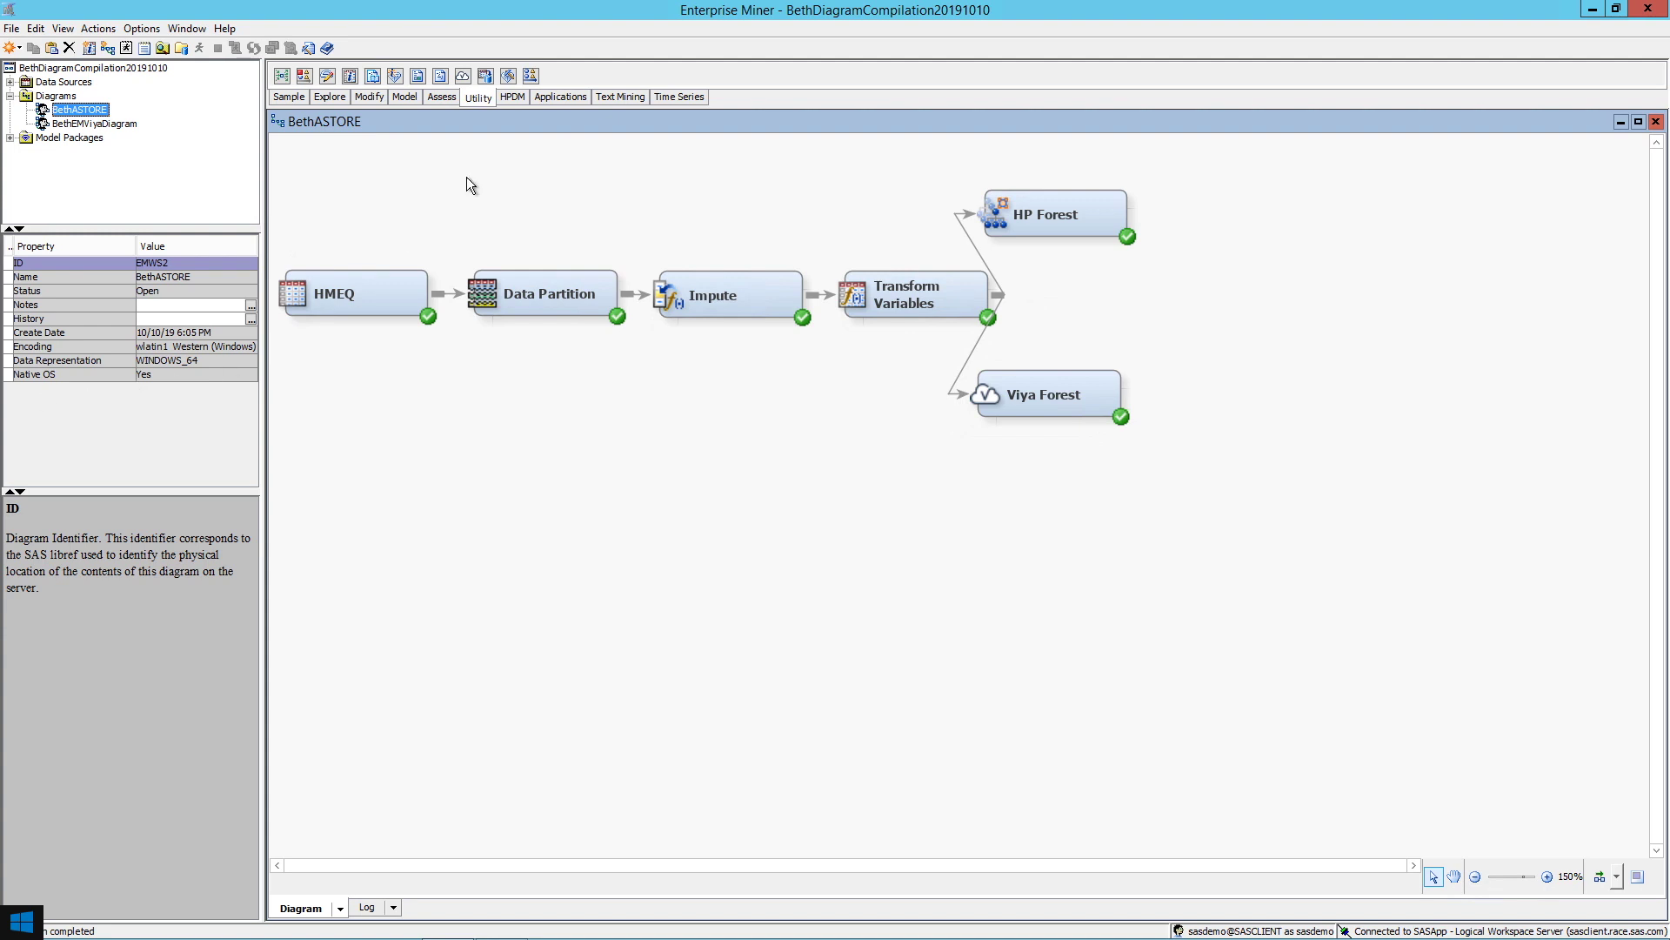
# Switch the node toolbar to the HPDM tab to show the HP Forest tools.
pyautogui.click(512, 98)
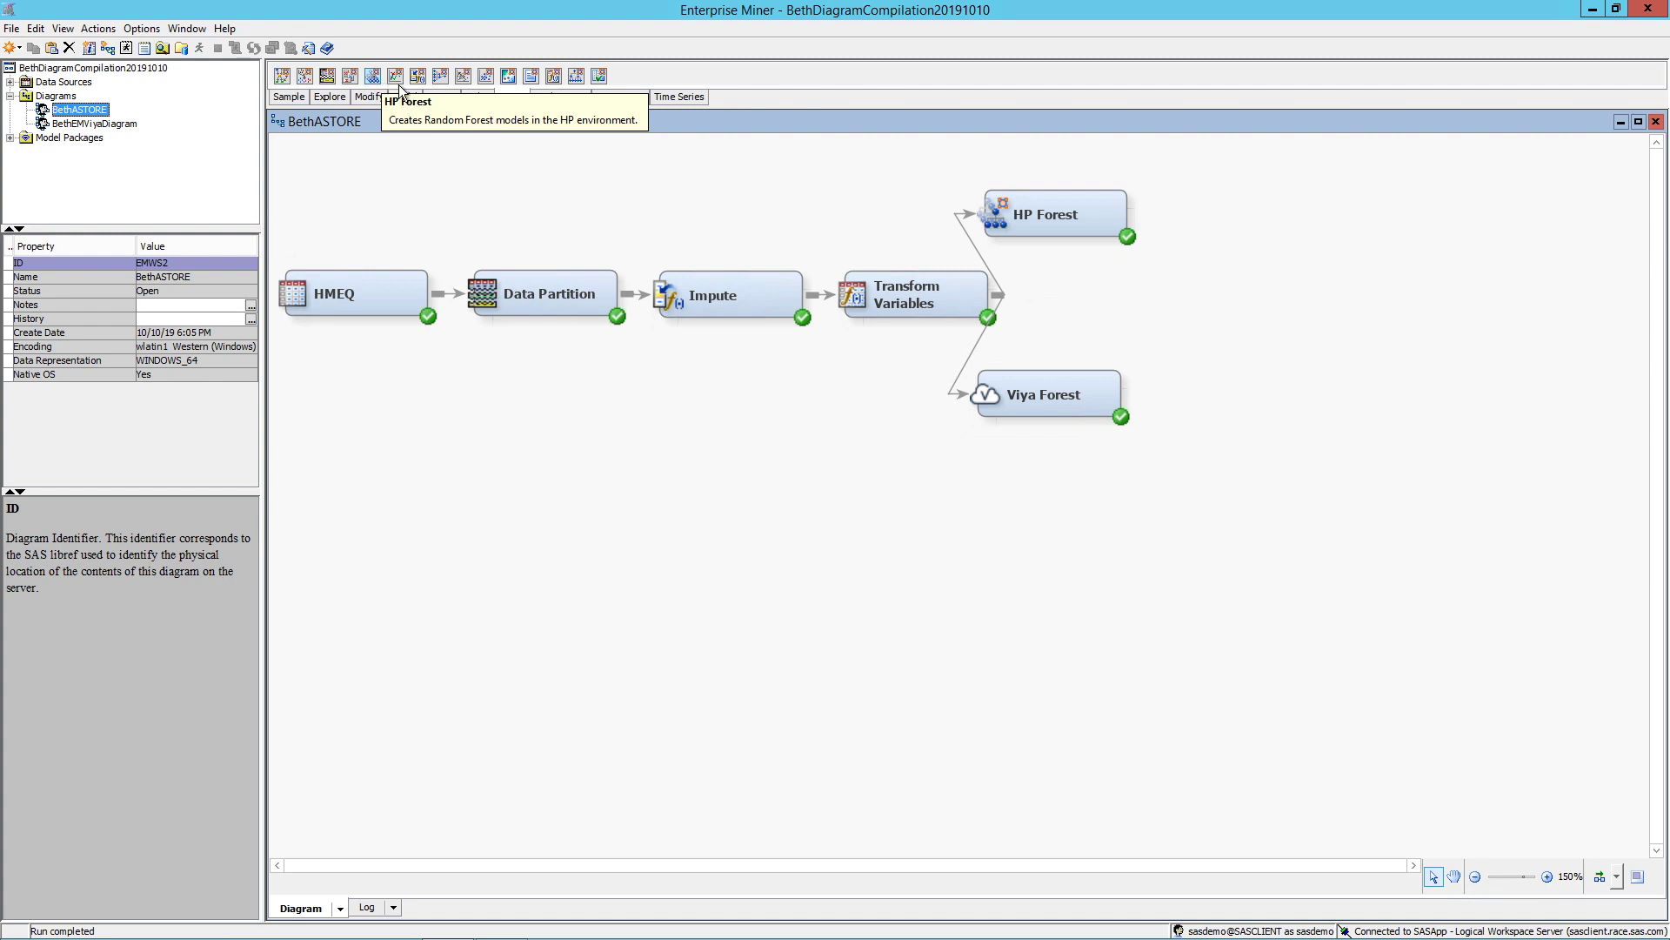
# Select HP Forest and add a Score node connected right after it.
pyautogui.click(1072, 213)
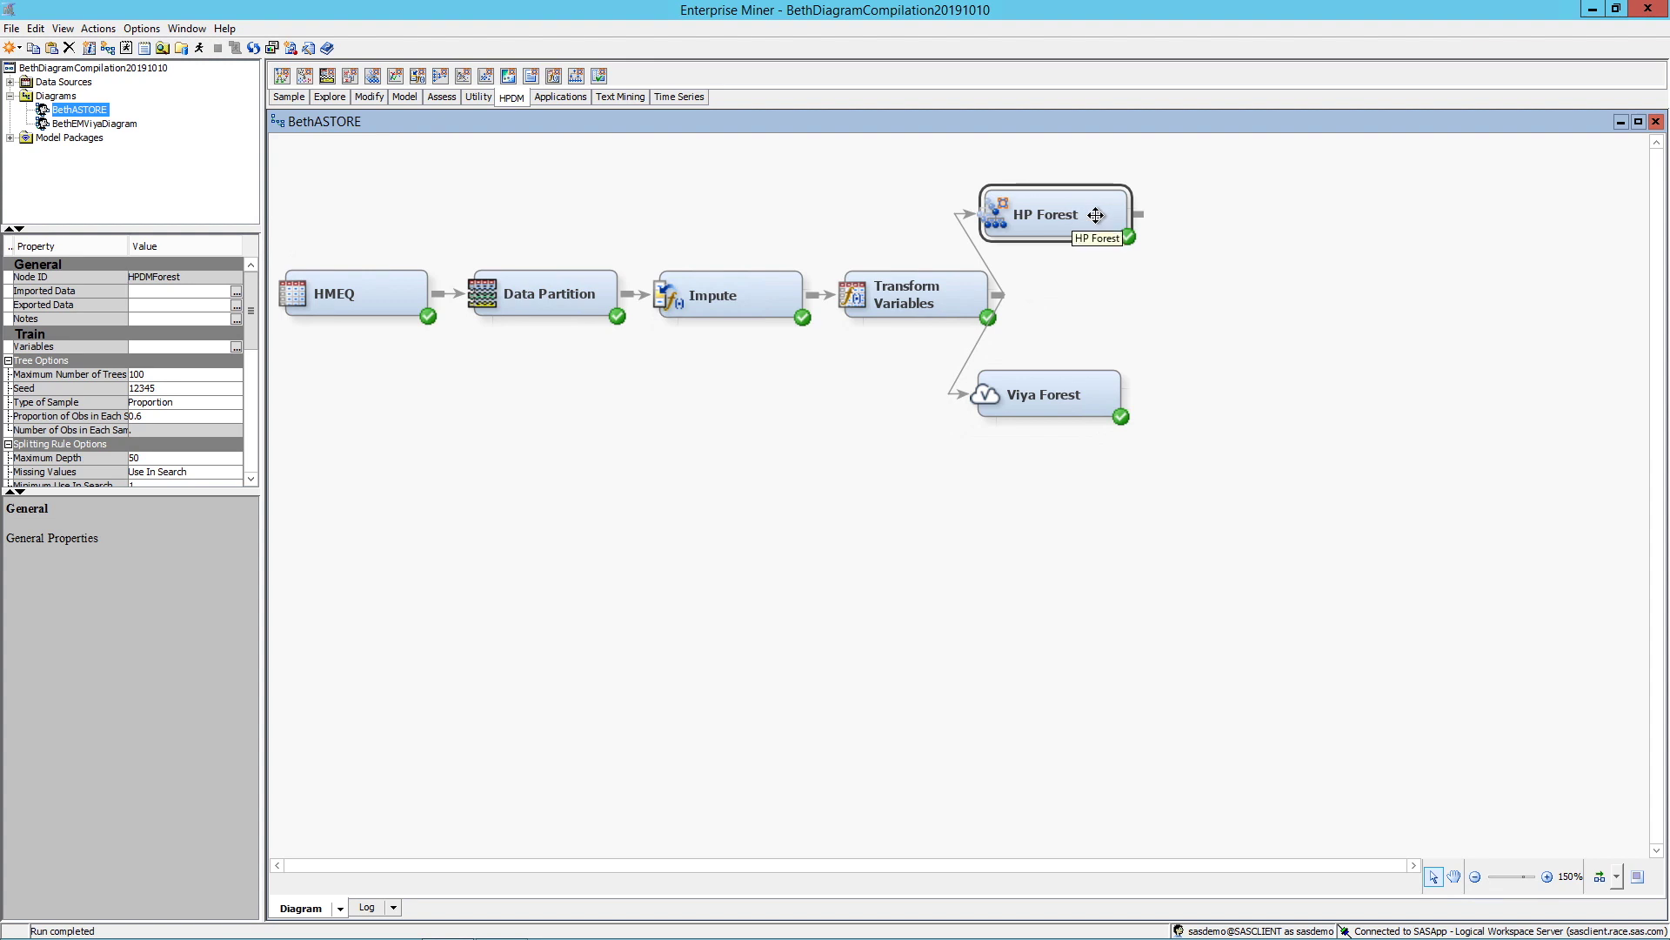
pyautogui.click(440, 97)
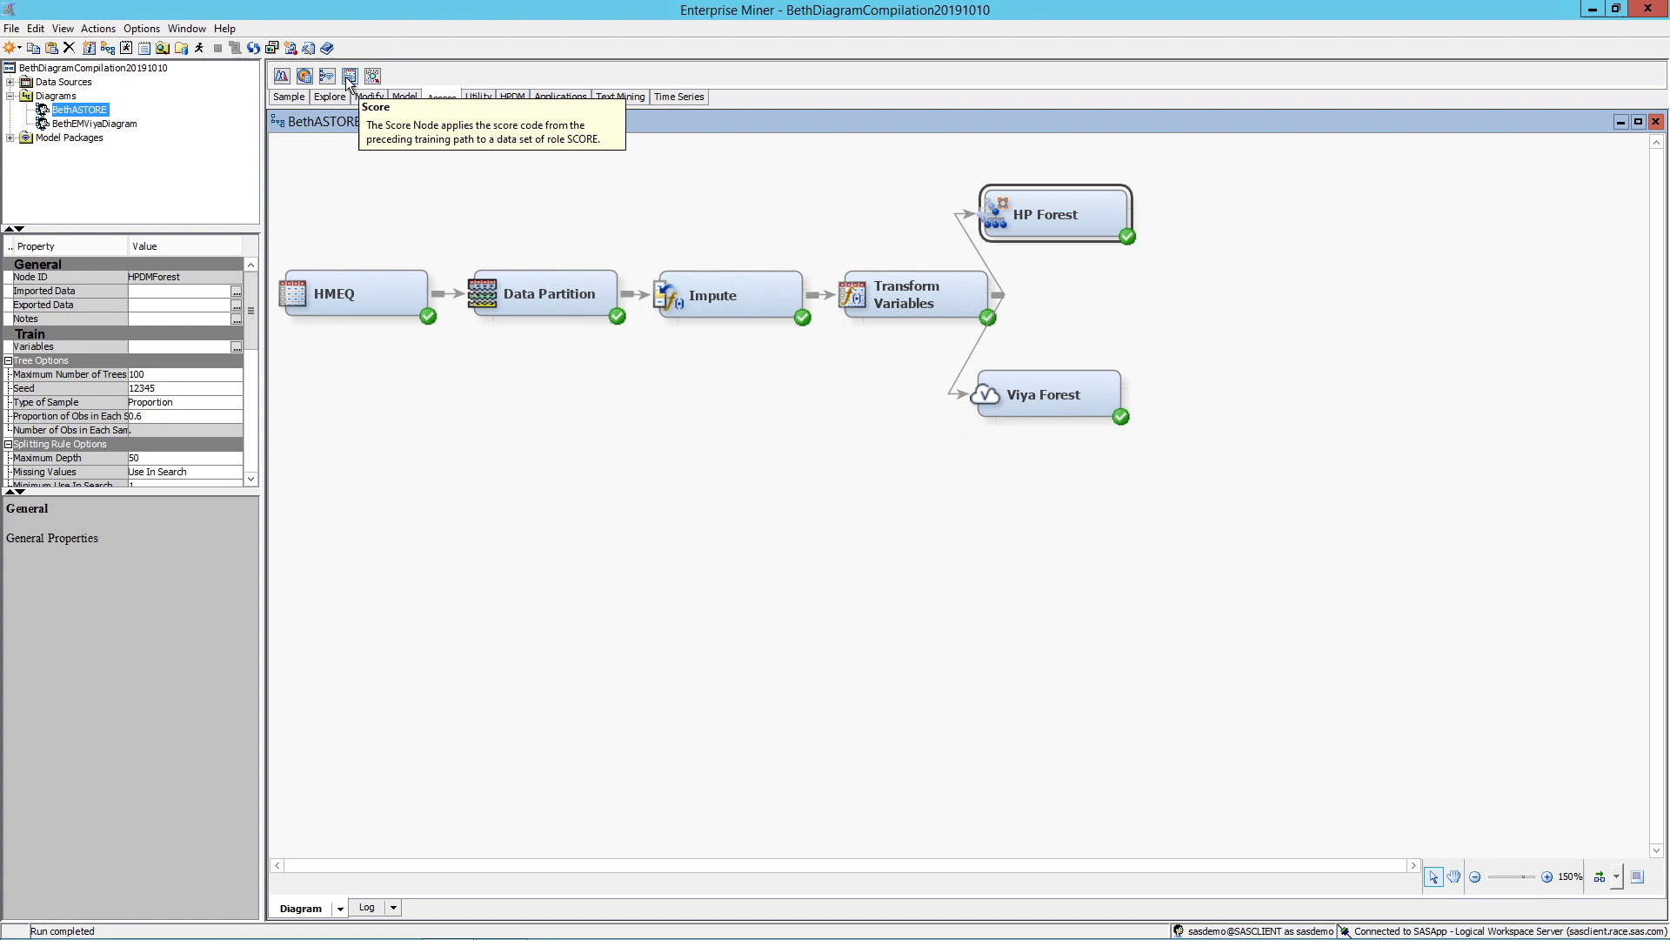
pyautogui.moveTo(347, 78); pyautogui.dragTo(811, 133)
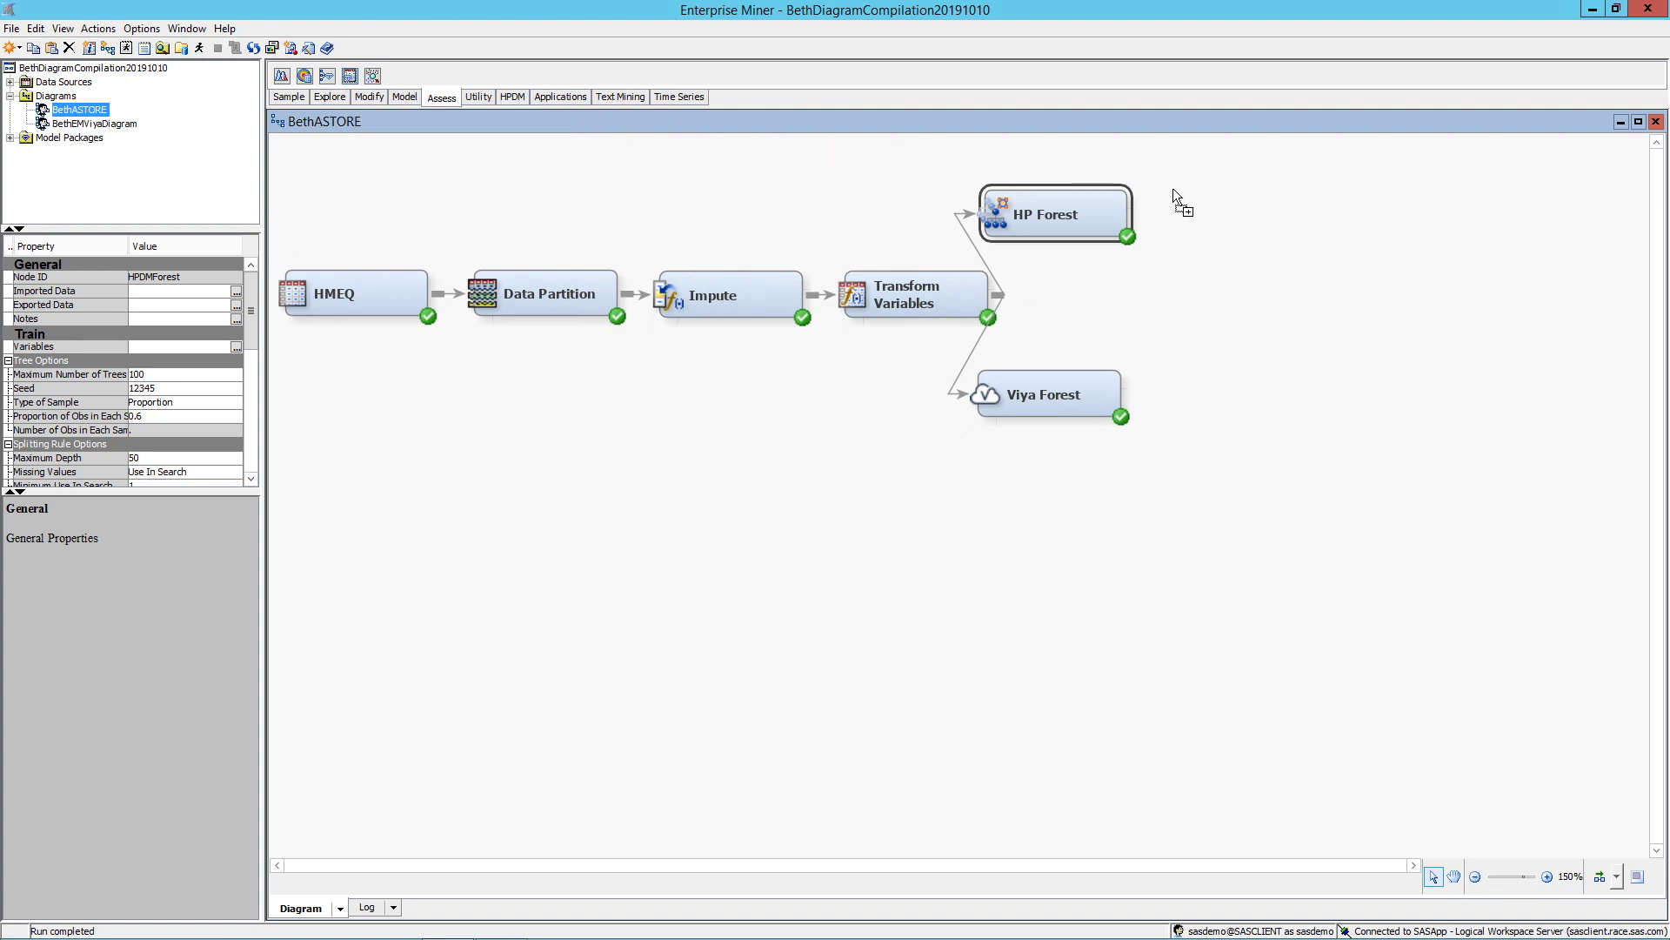
pyautogui.moveTo(1173, 188); pyautogui.dragTo(1221, 200)
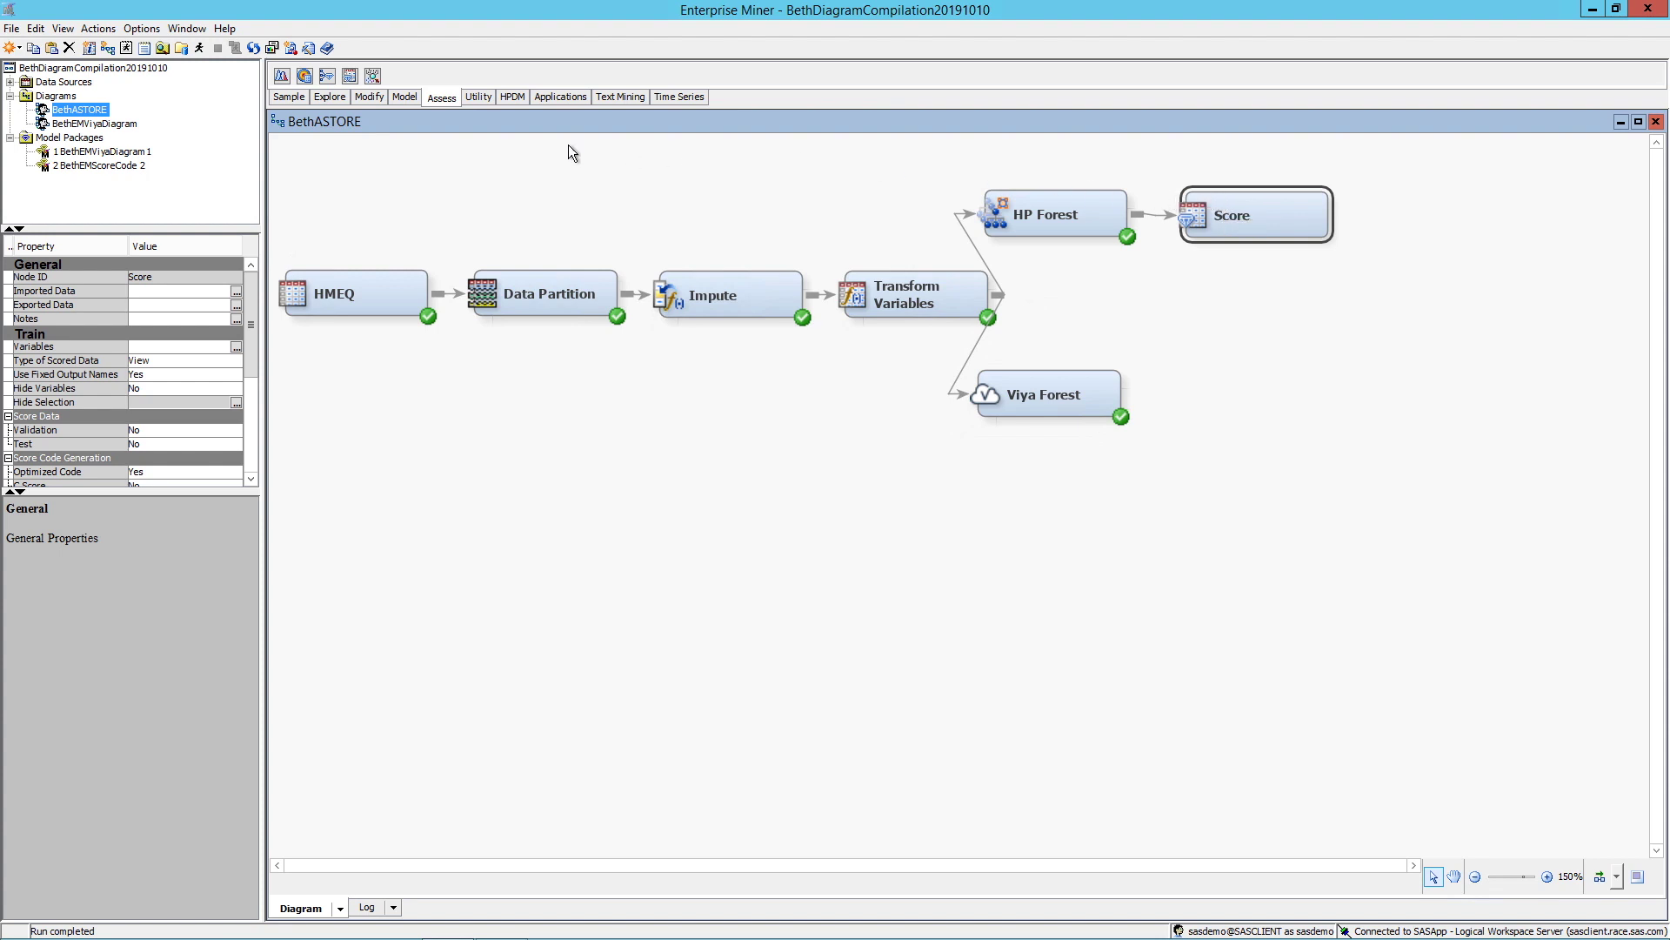
# Add a Score Code Export node from the Utility set, fed by the Score node.
pyautogui.click(478, 97)
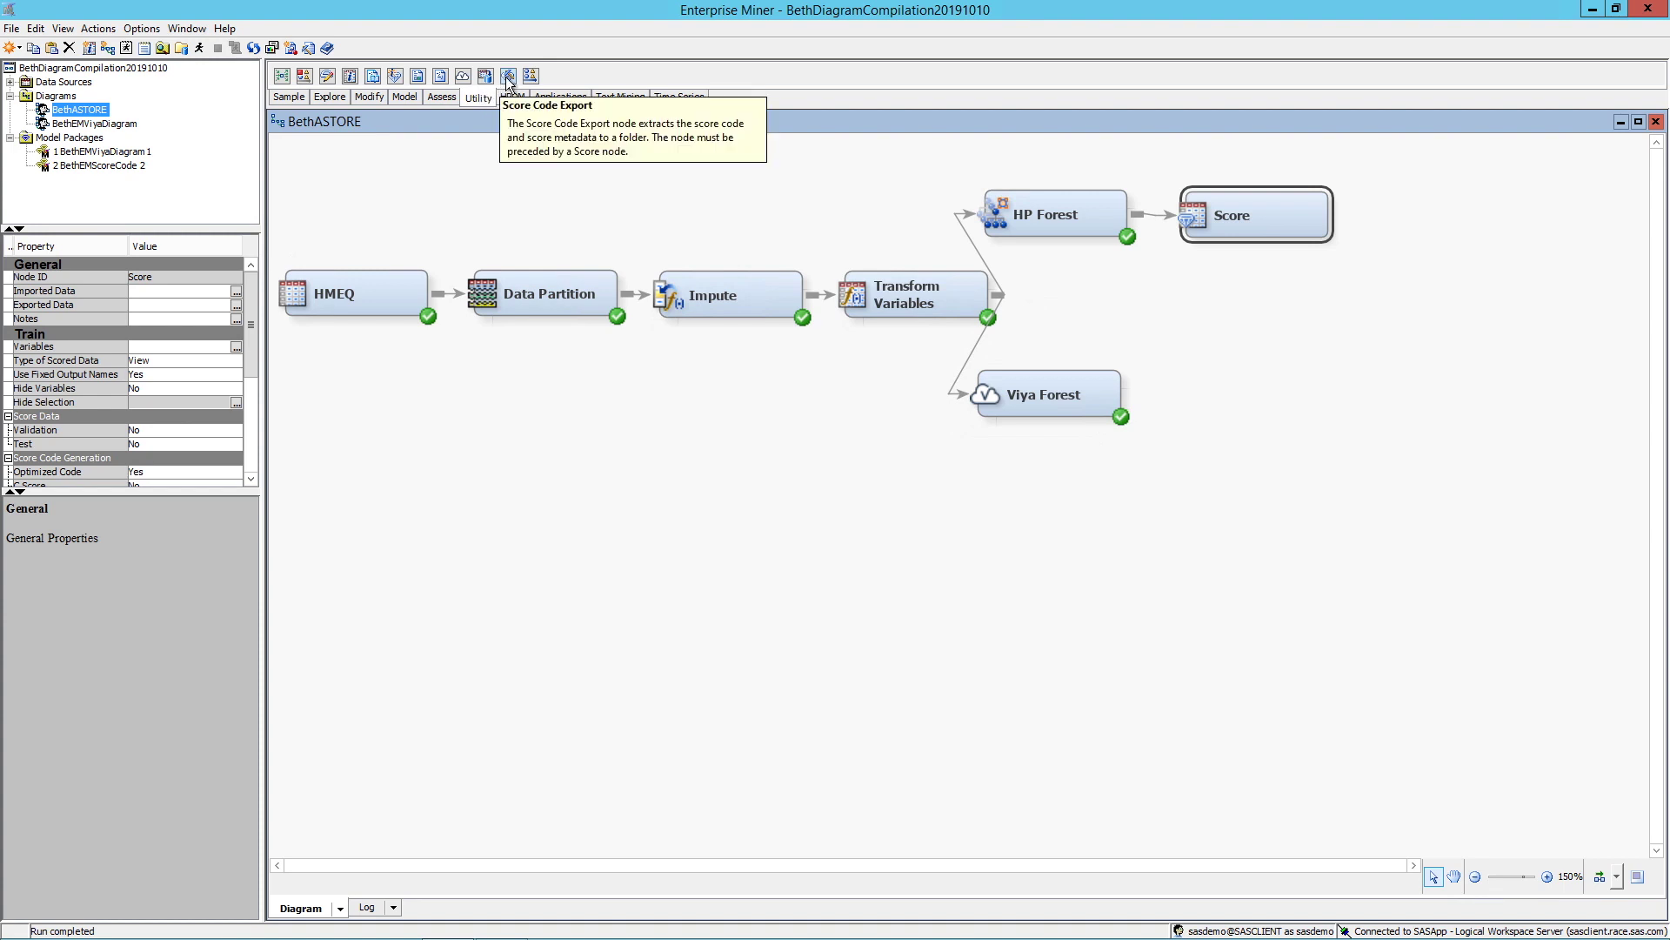
pyautogui.moveTo(506, 80); pyautogui.dragTo(566, 87)
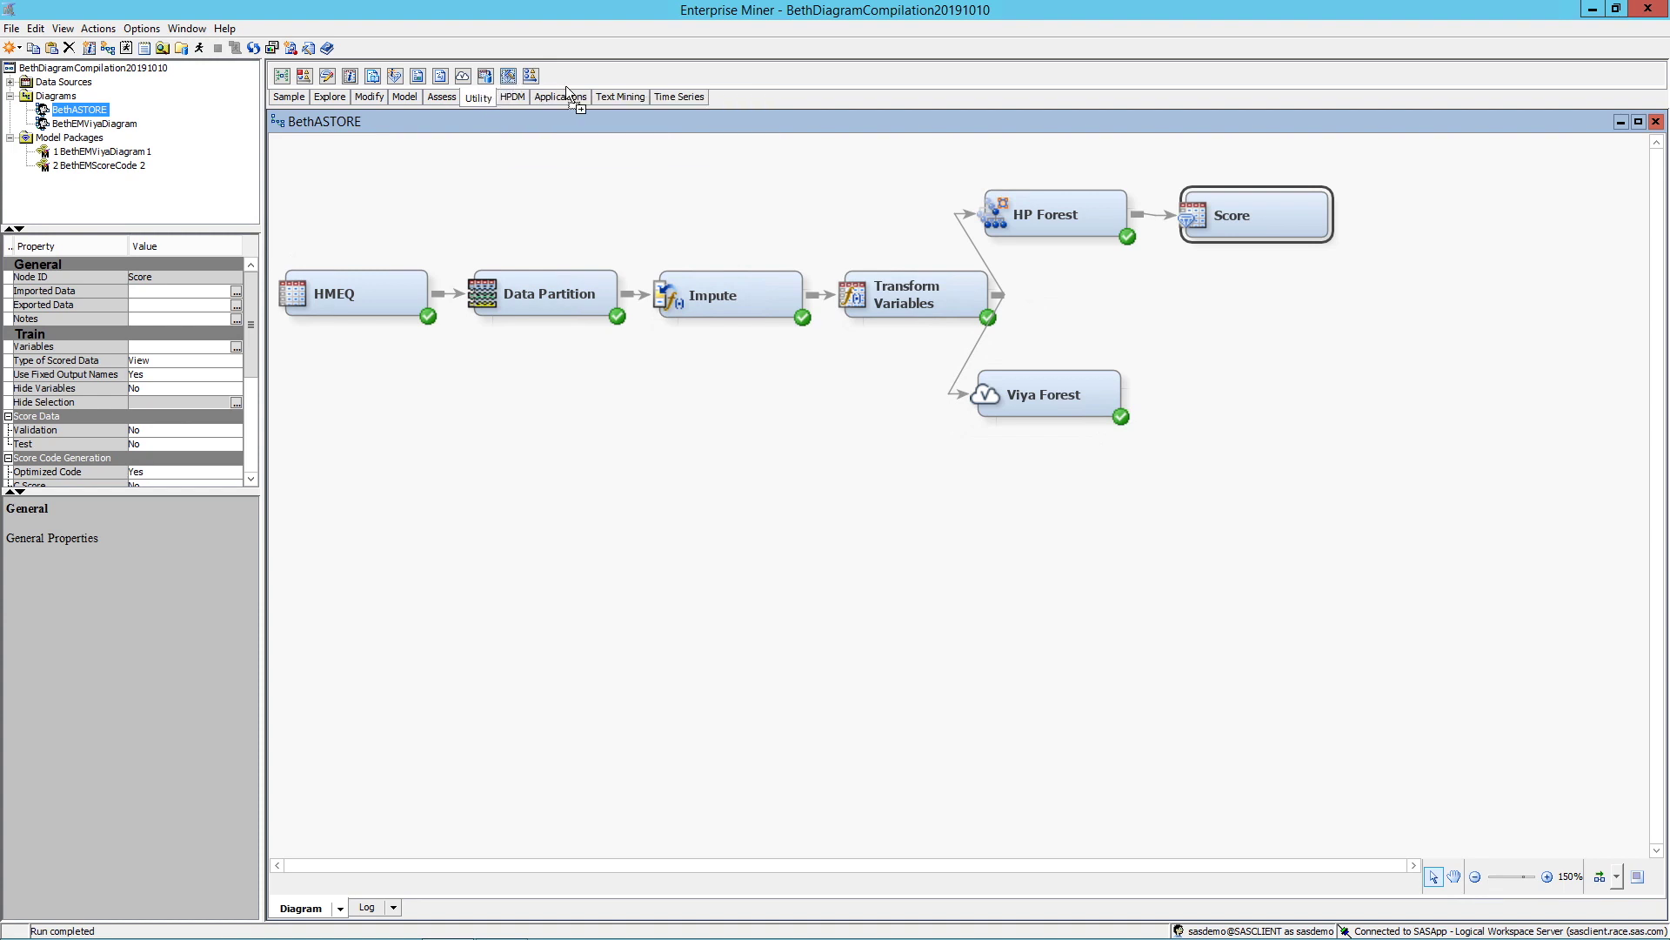
pyautogui.moveTo(1390, 196); pyautogui.dragTo(1414, 209)
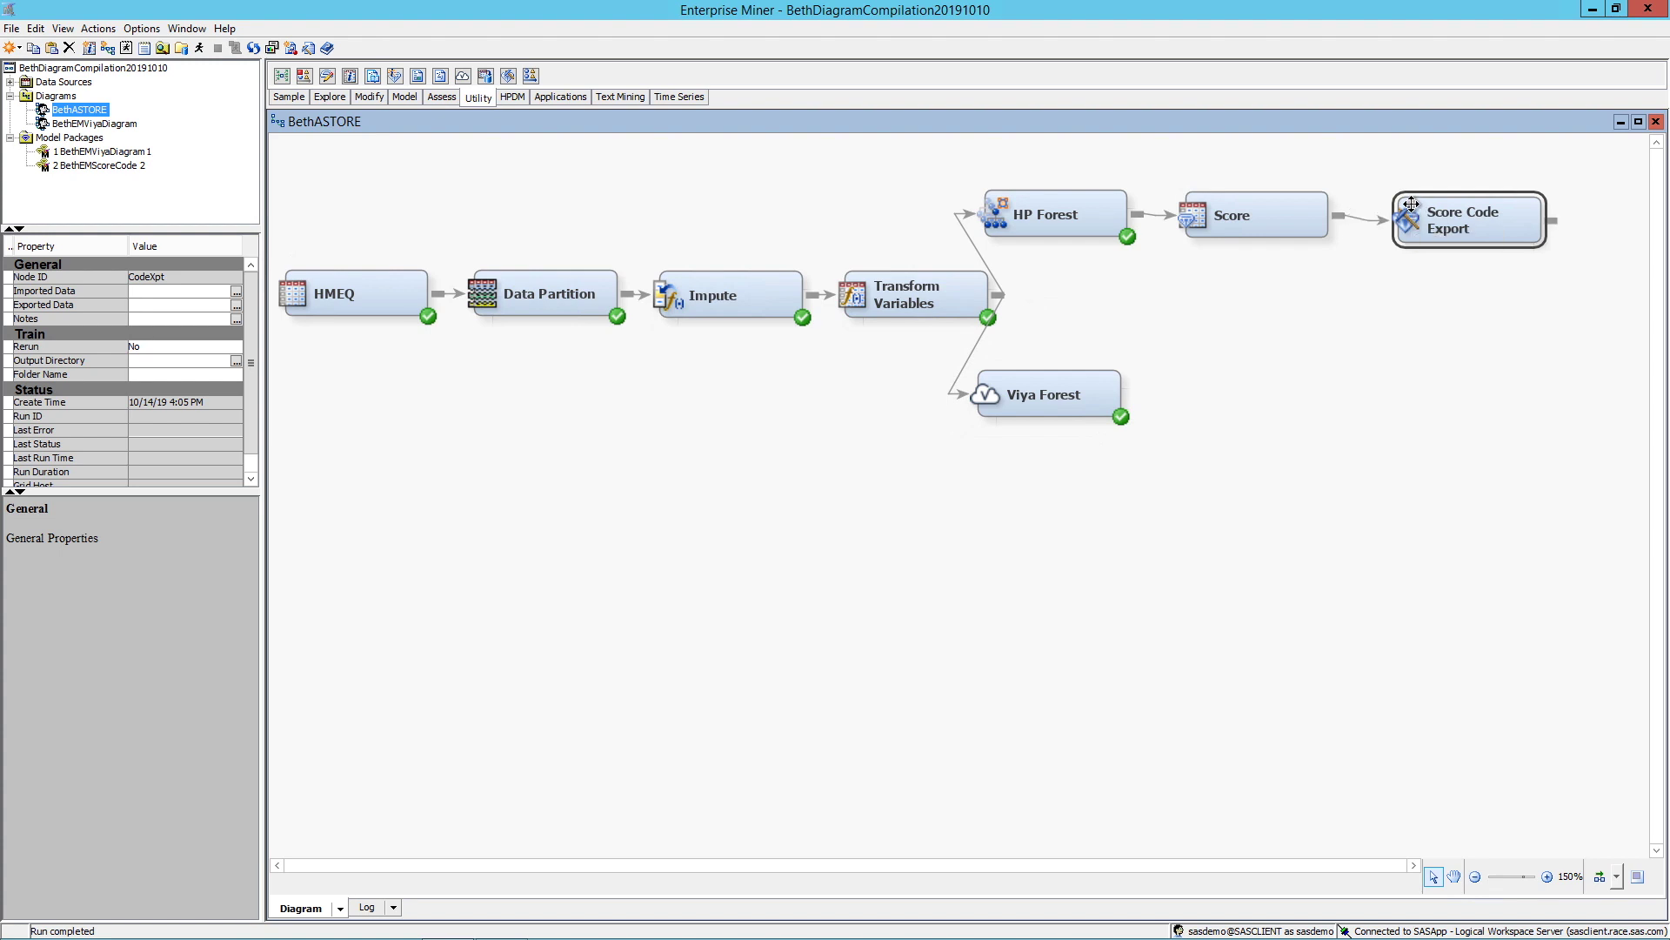
# Rename the Score node to 'HPFOREST Score'.
pyautogui.rightClick(1222, 217)
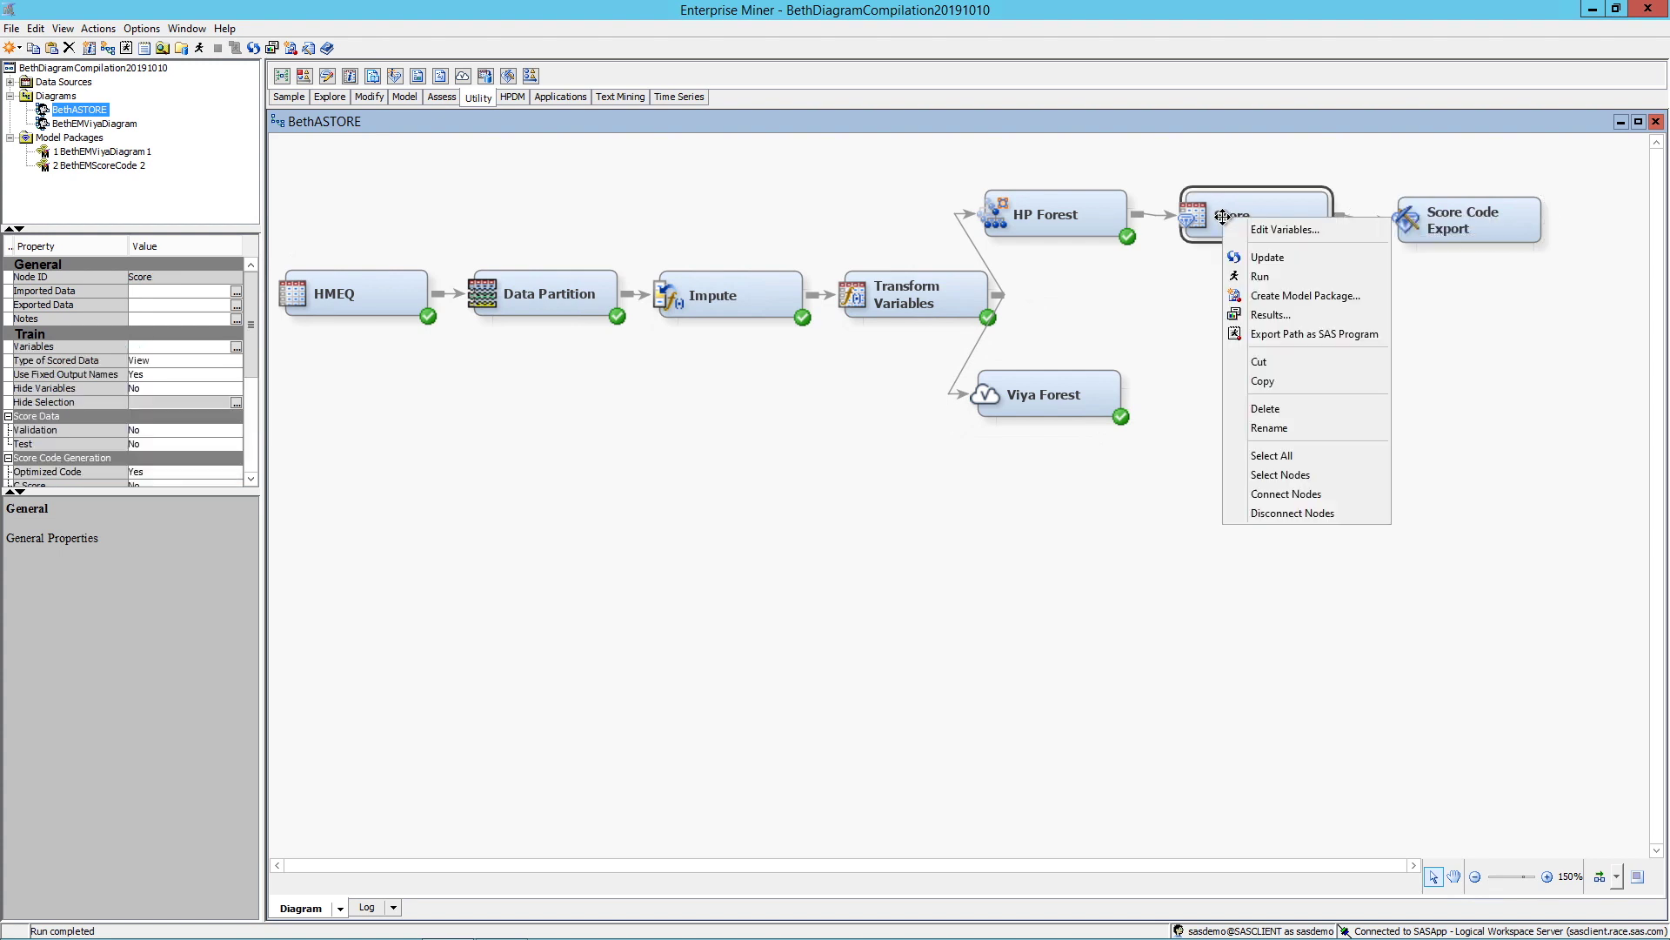
pyautogui.click(1268, 427)
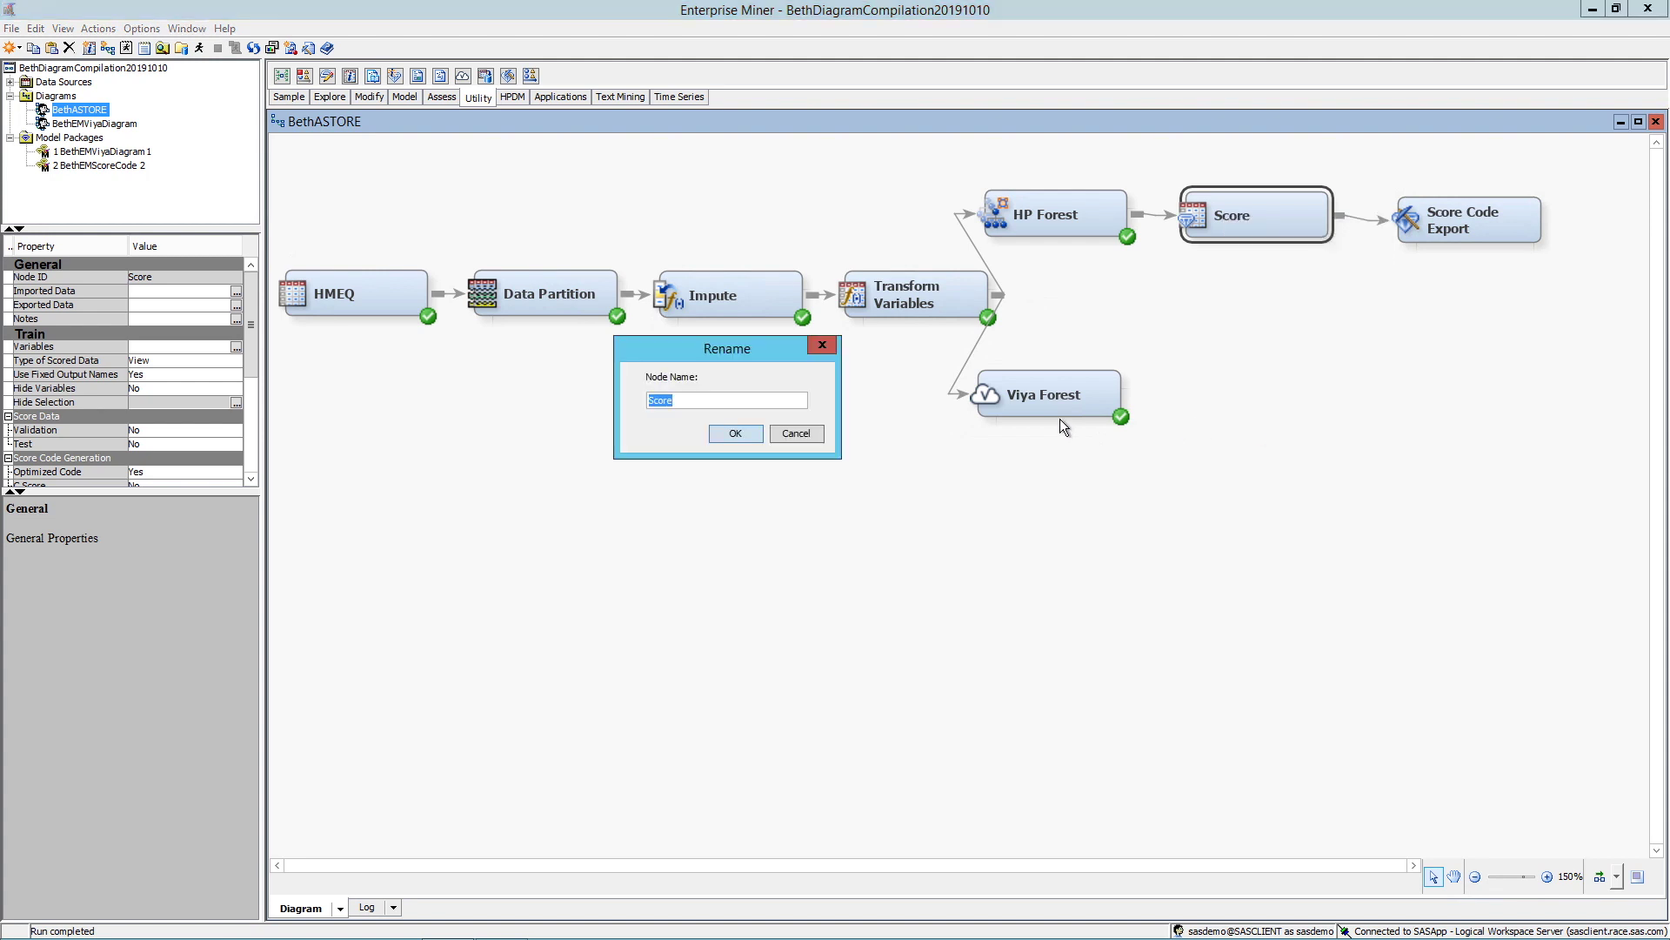
pyautogui.click(649, 402)
pyautogui.write('OREST')
pyautogui.click(724, 435)
# Rename the export node to 'HPFOREST Score Code Export'.
pyautogui.rightClick(1485, 228)
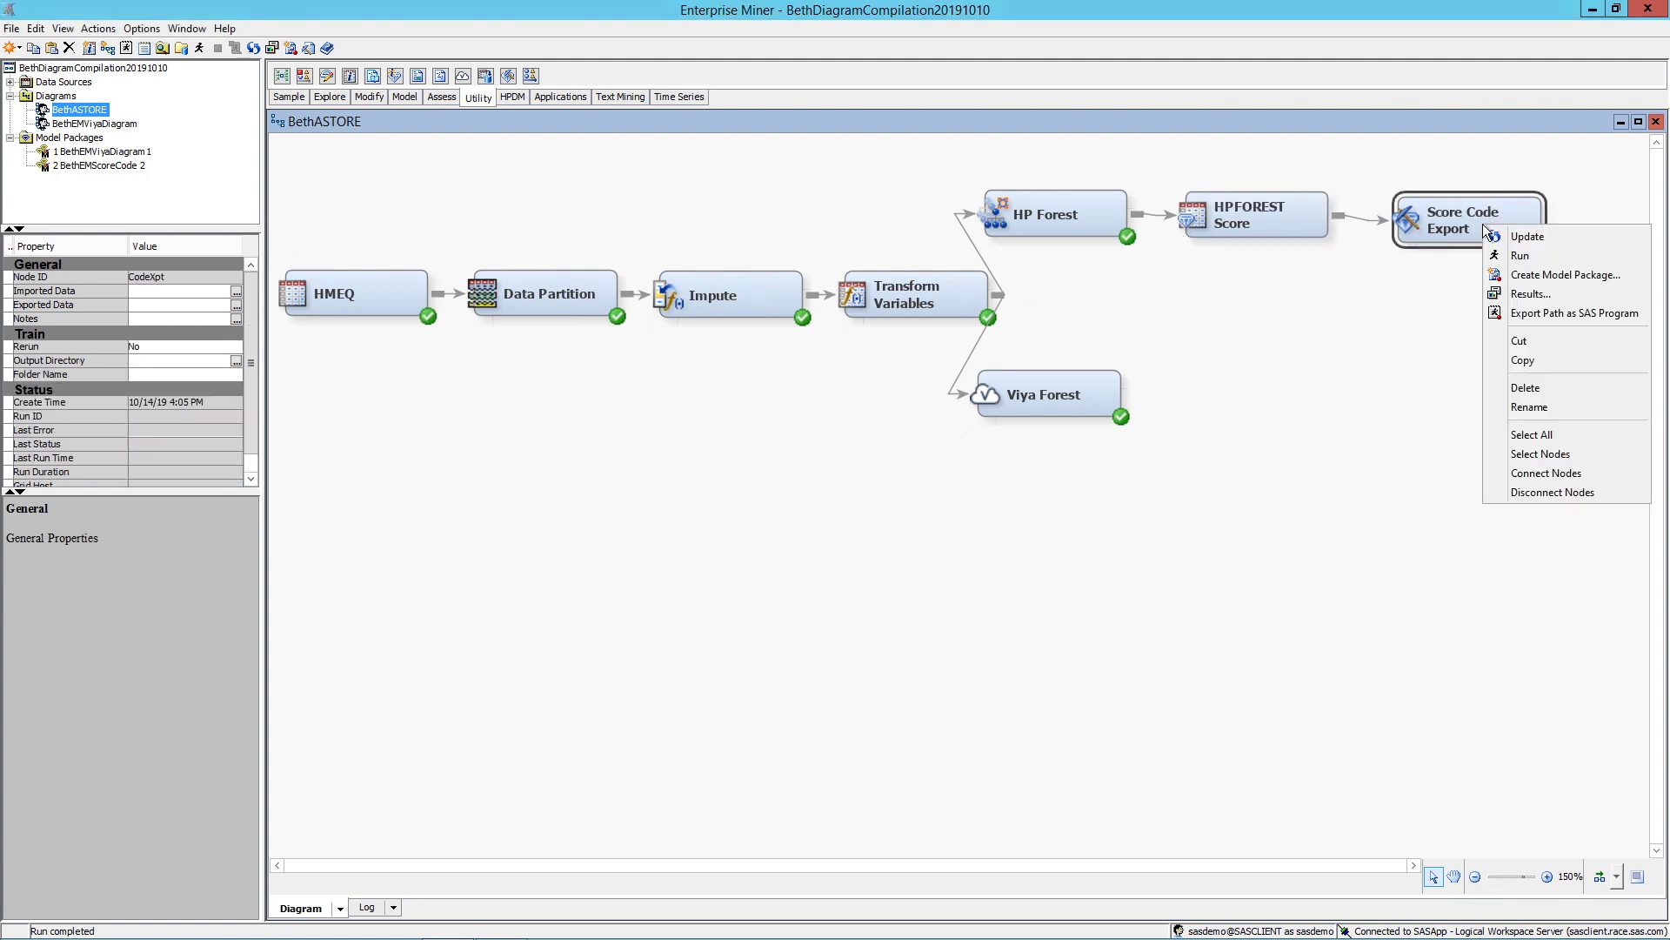
pyautogui.click(1529, 407)
pyautogui.click(649, 401)
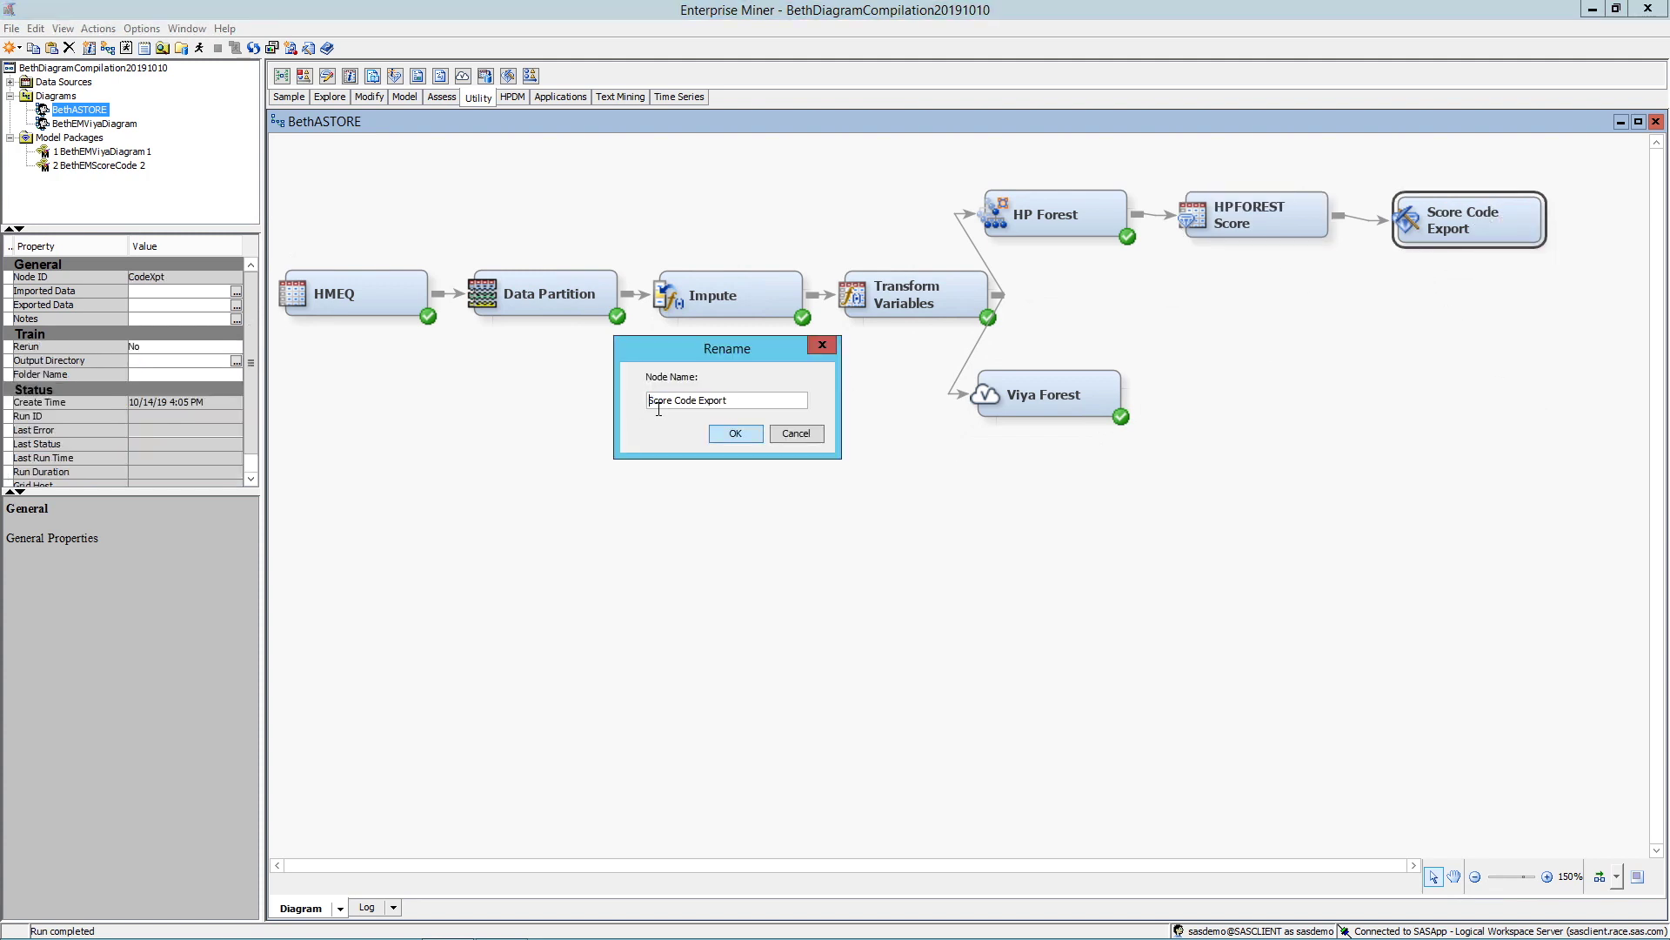
pyautogui.write('HPFOREST')
pyautogui.click(747, 432)
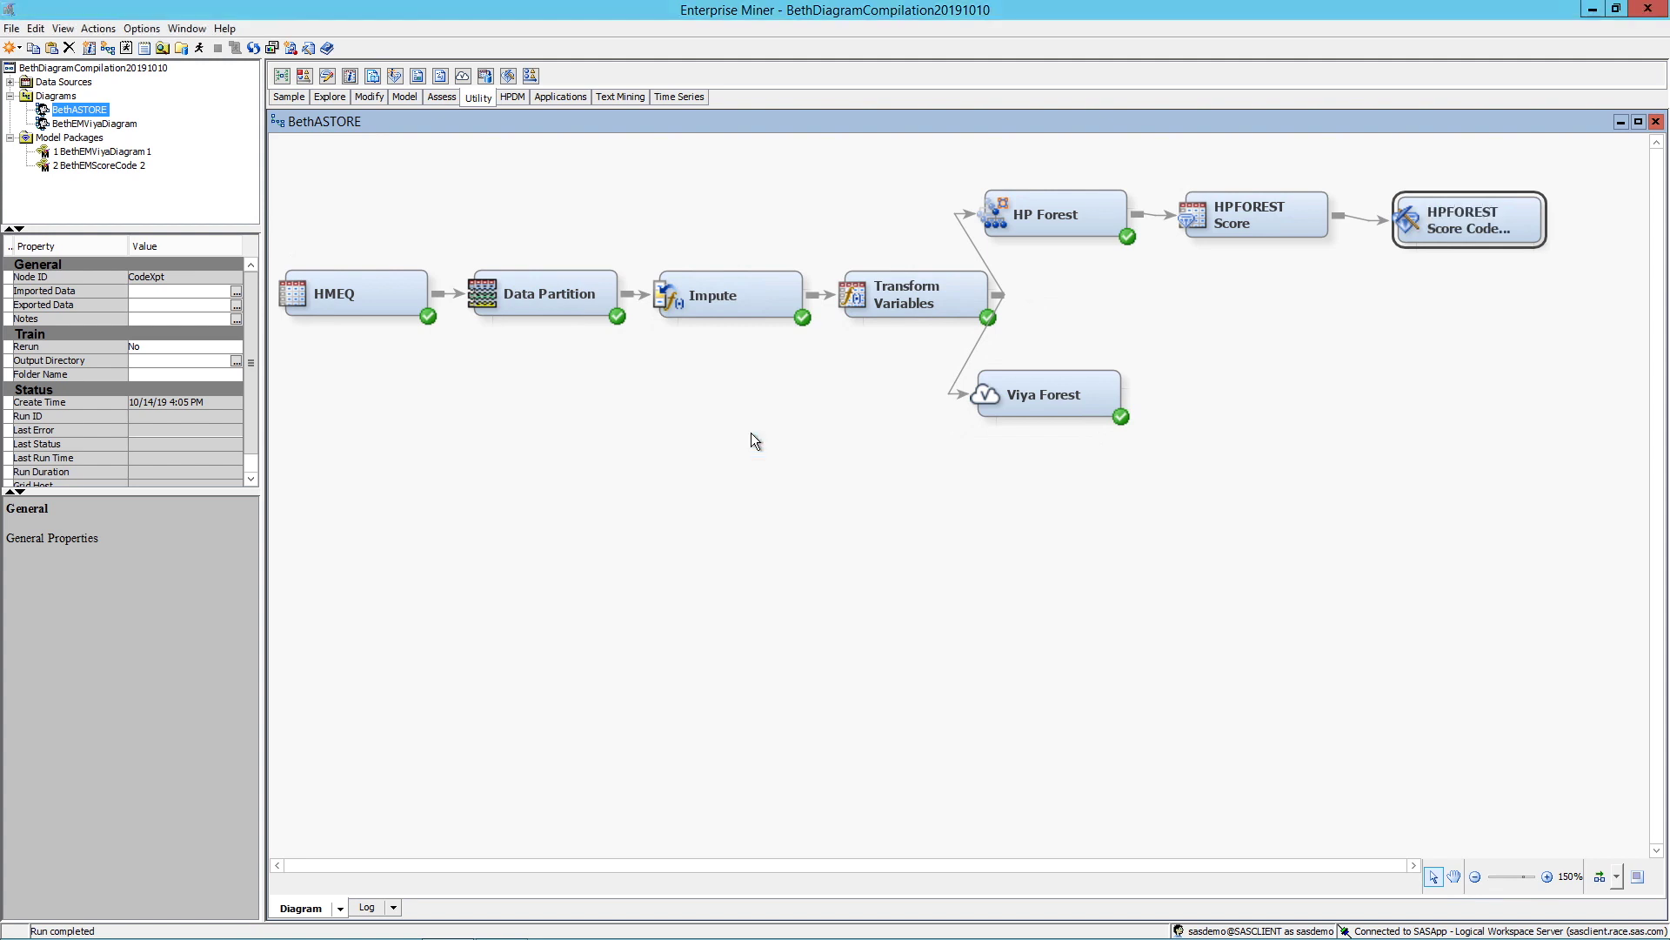
# Run the path through HPFOREST Score Code Export and confirm.
pyautogui.rightClick(1454, 224)
pyautogui.click(1491, 252)
pyautogui.click(933, 562)
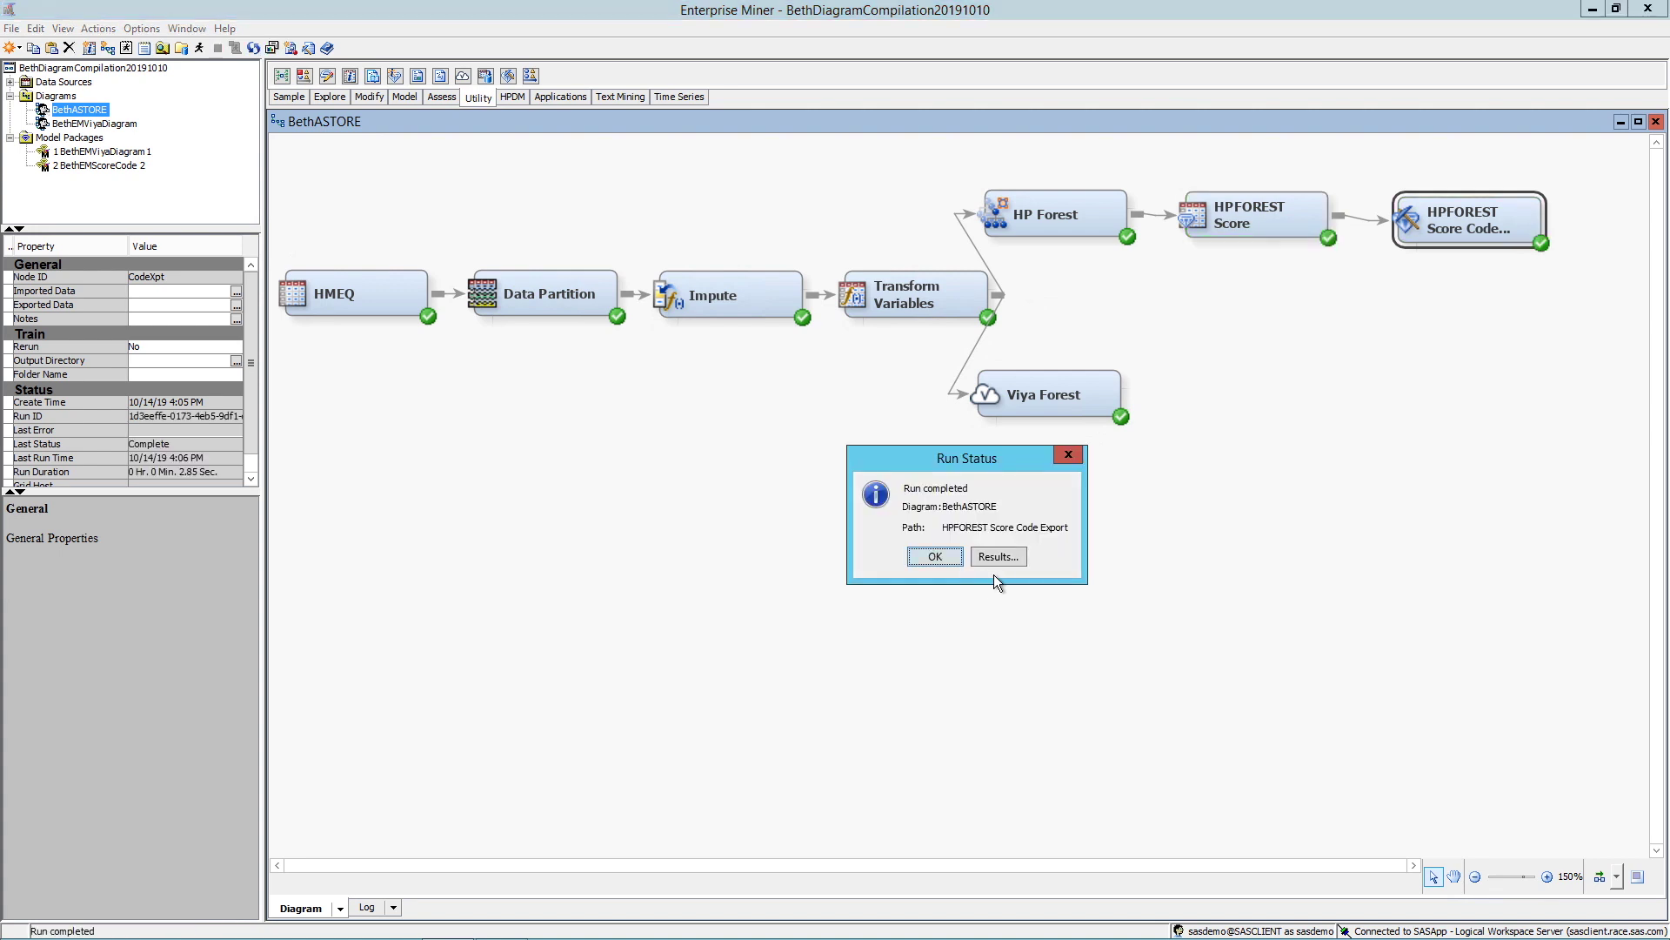
# Open the run results, check the Model Files list, and select the sasdemo_6 Folder Created line.
pyautogui.click(1001, 557)
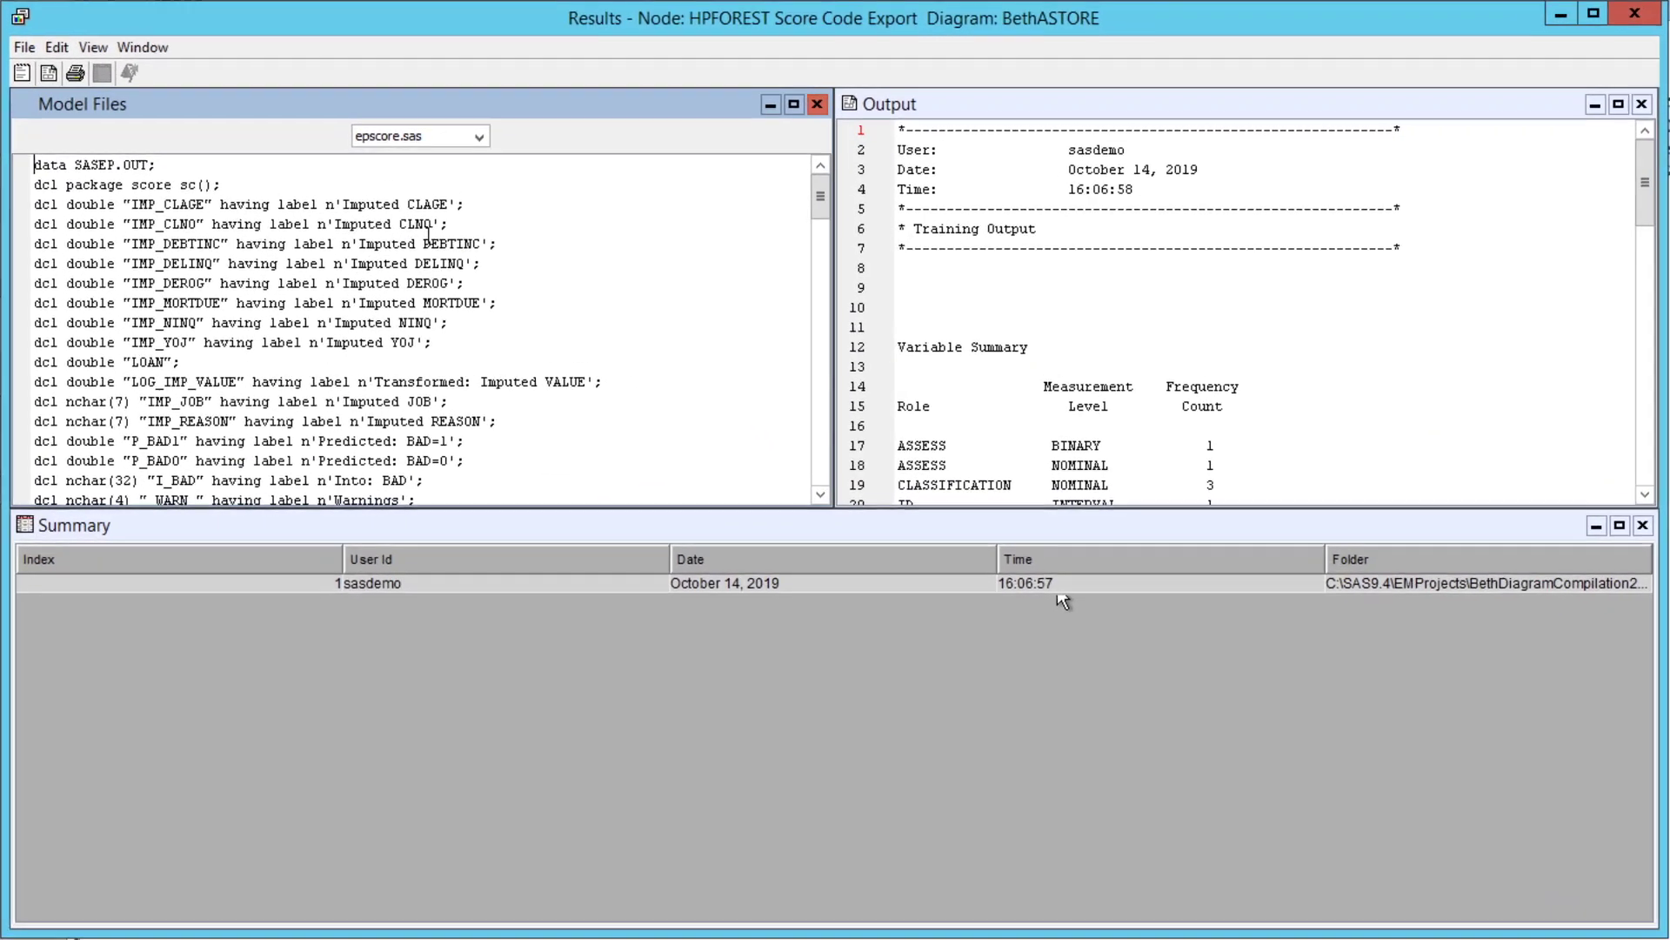
pyautogui.click(477, 134)
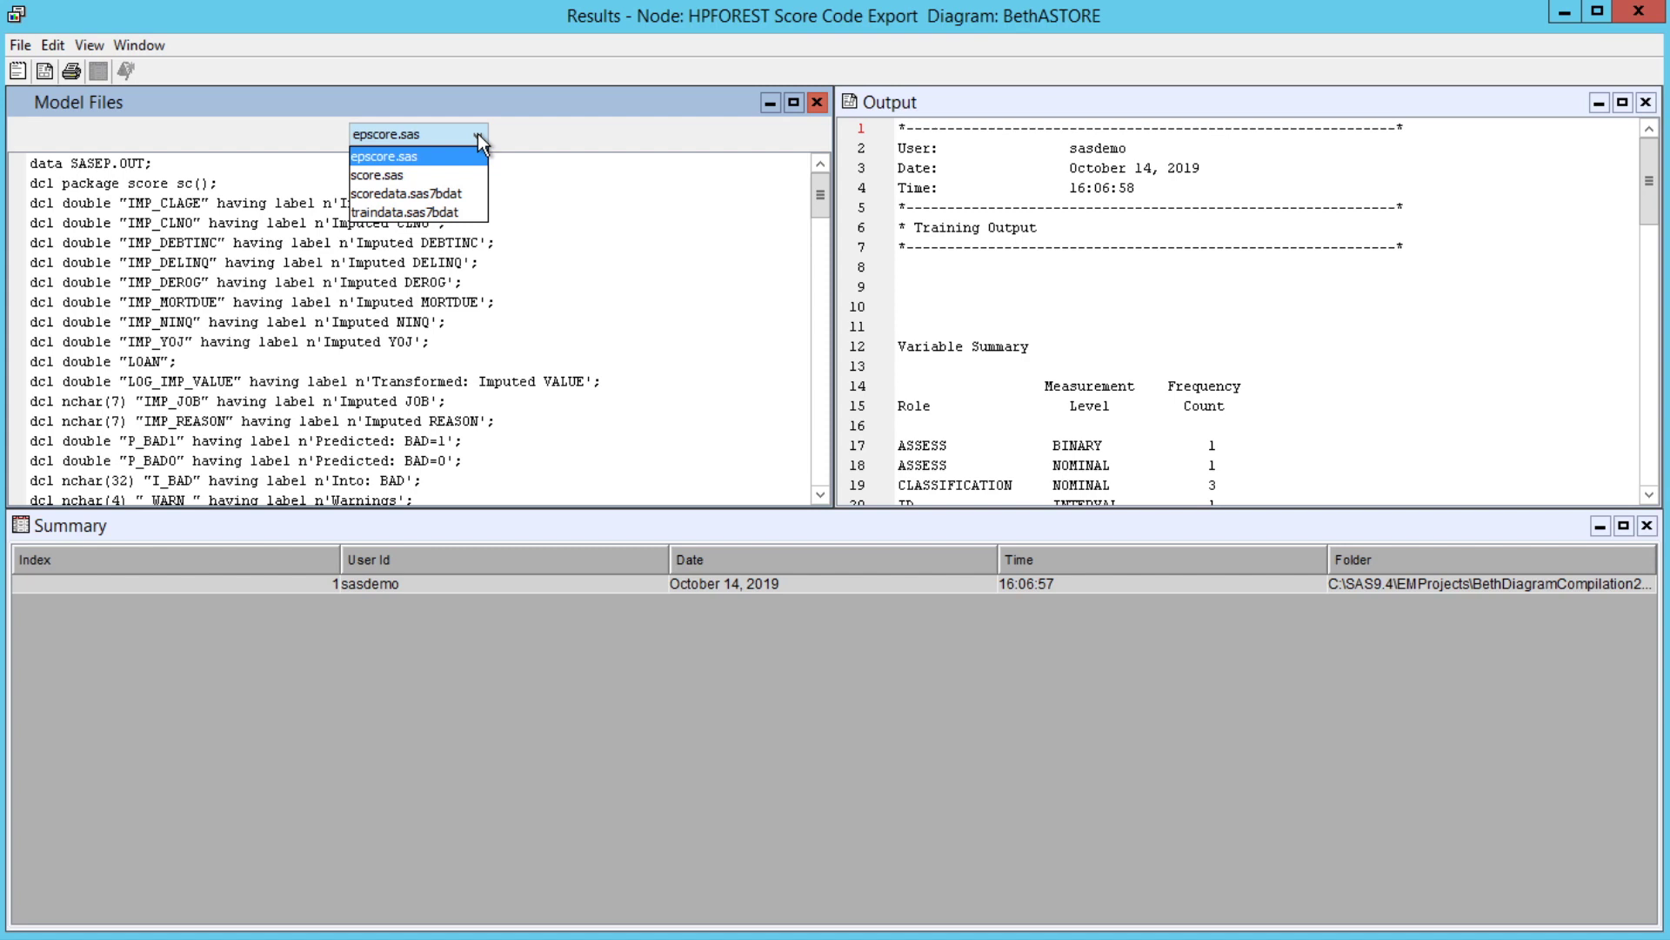
pyautogui.click(1647, 187)
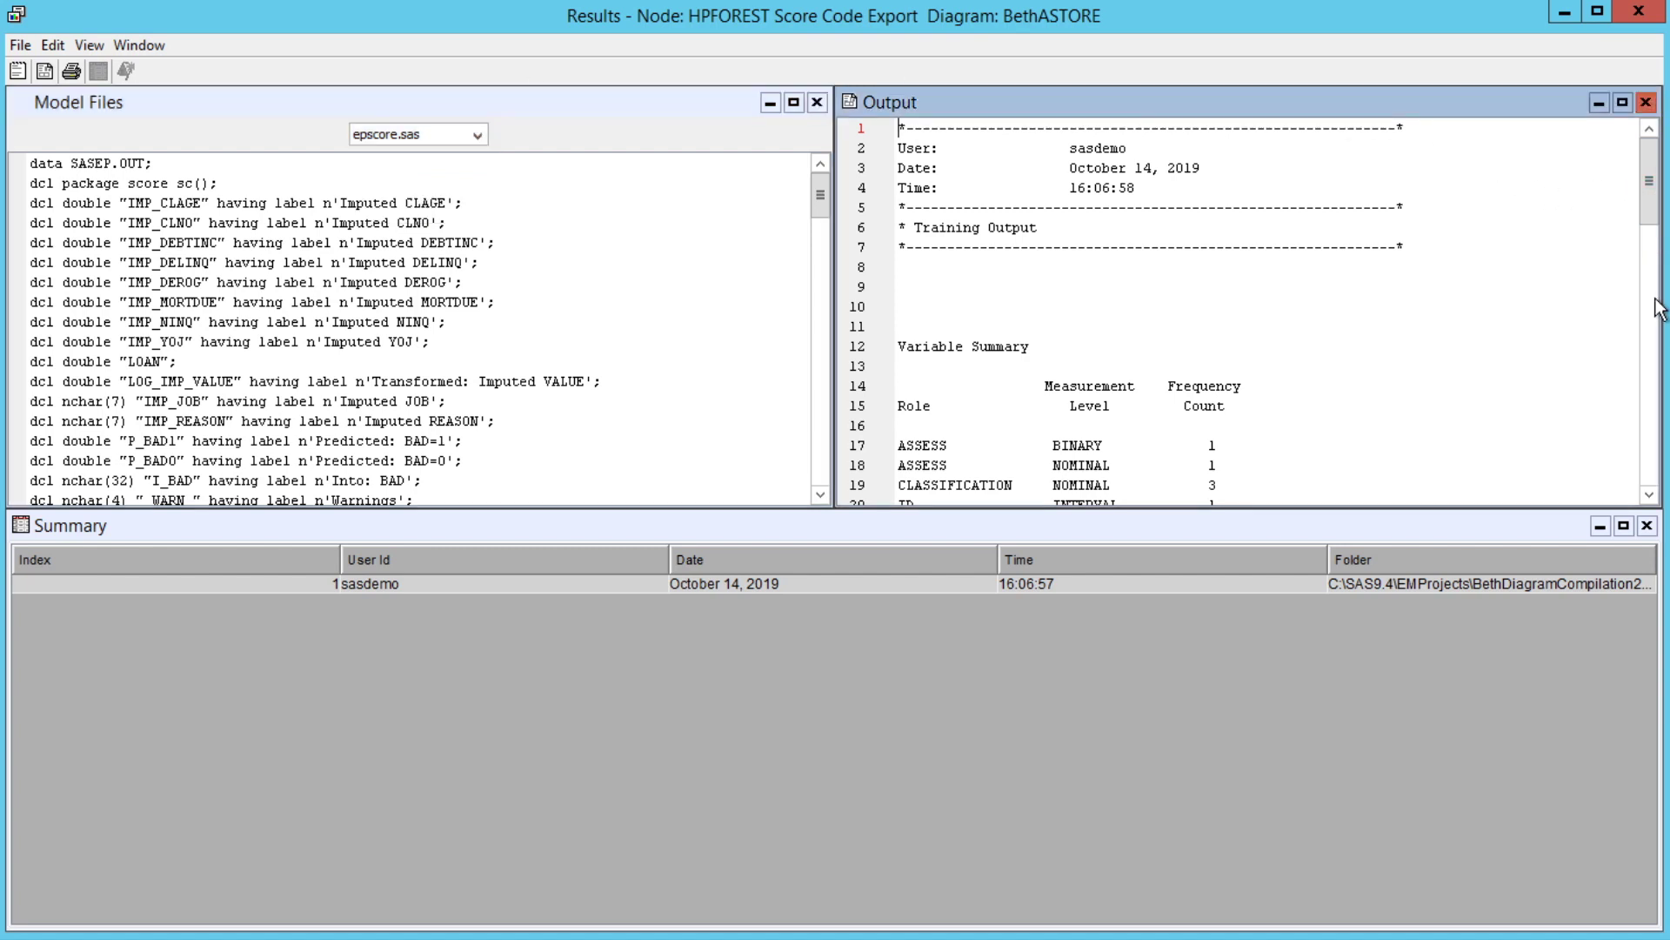
pyautogui.moveTo(1649, 200)
pyautogui.mouseDown()
pyautogui.moveTo(1650, 426)
pyautogui.moveTo(1651, 348)
pyautogui.mouseUp()
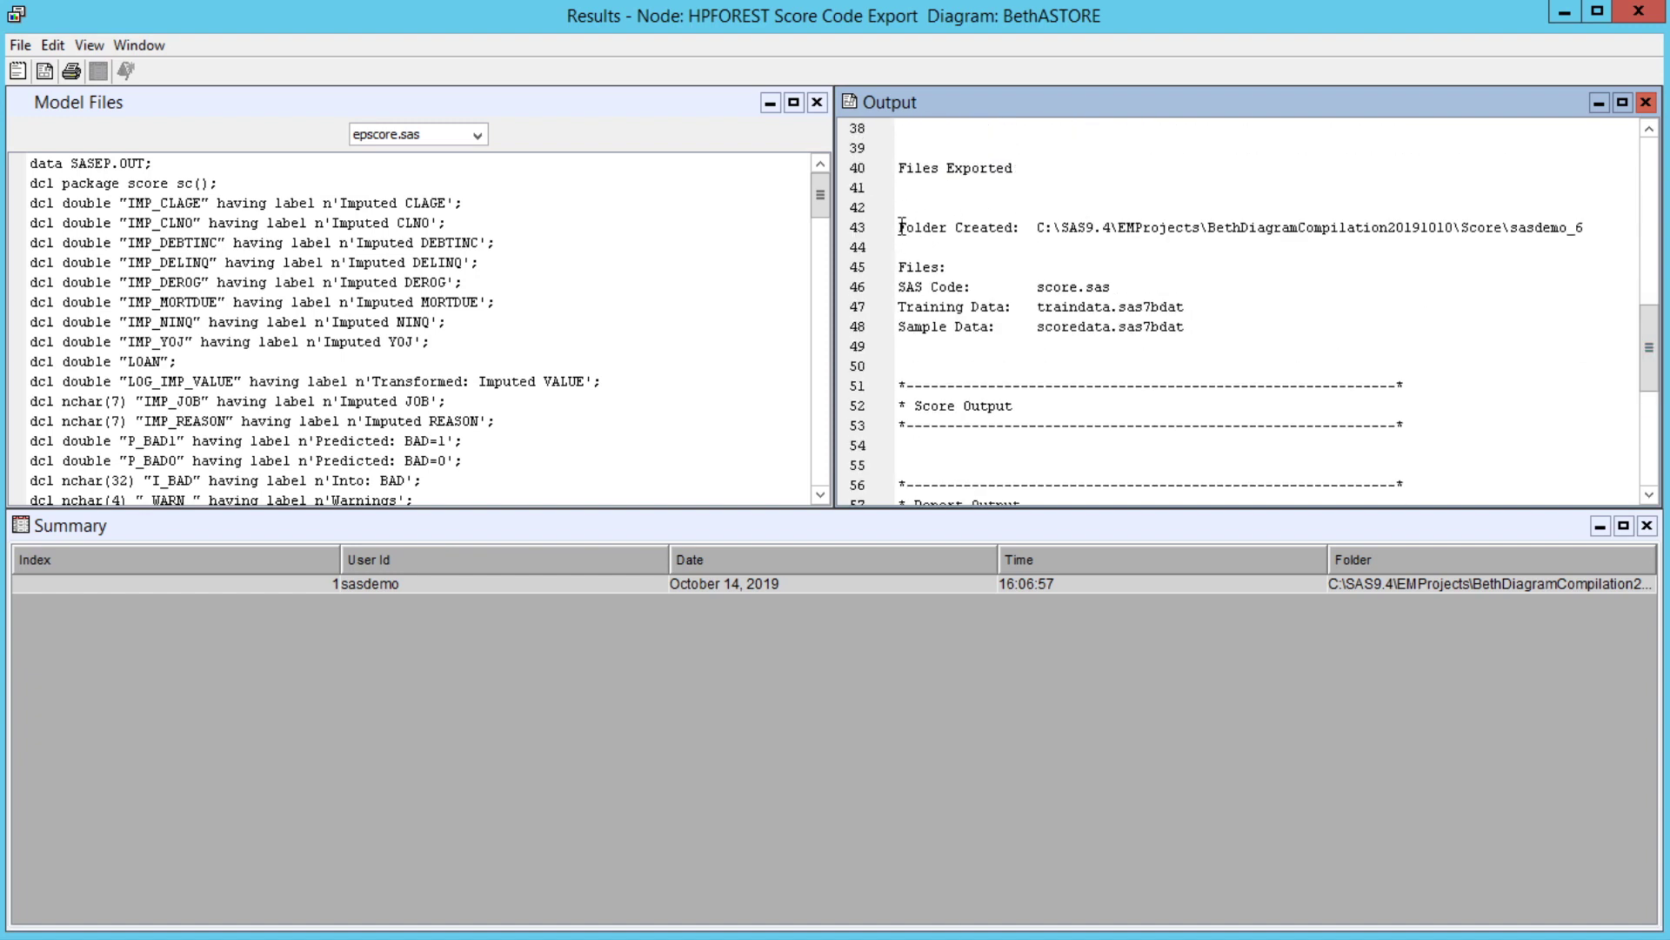
pyautogui.moveTo(902, 226); pyautogui.dragTo(1614, 234)
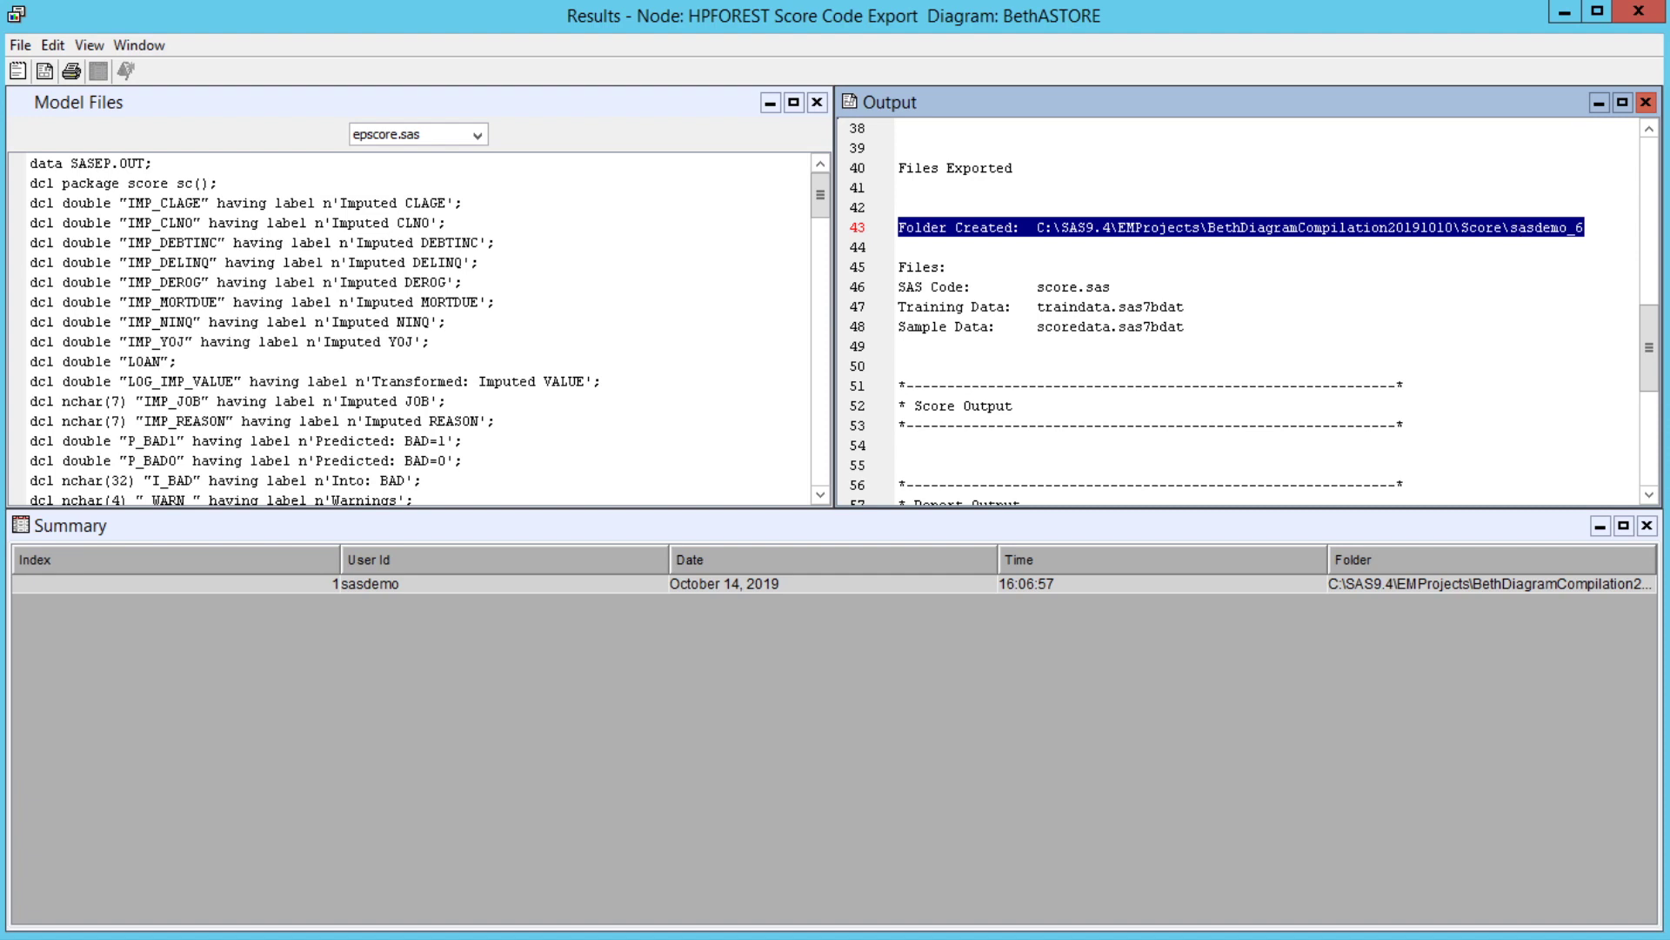
# Browse to C:\SAS9.4\EMProjects\BethDiagramCompilation20191010\Score\sasdemo_6 in File Explorer.
pyautogui.press('super+e')
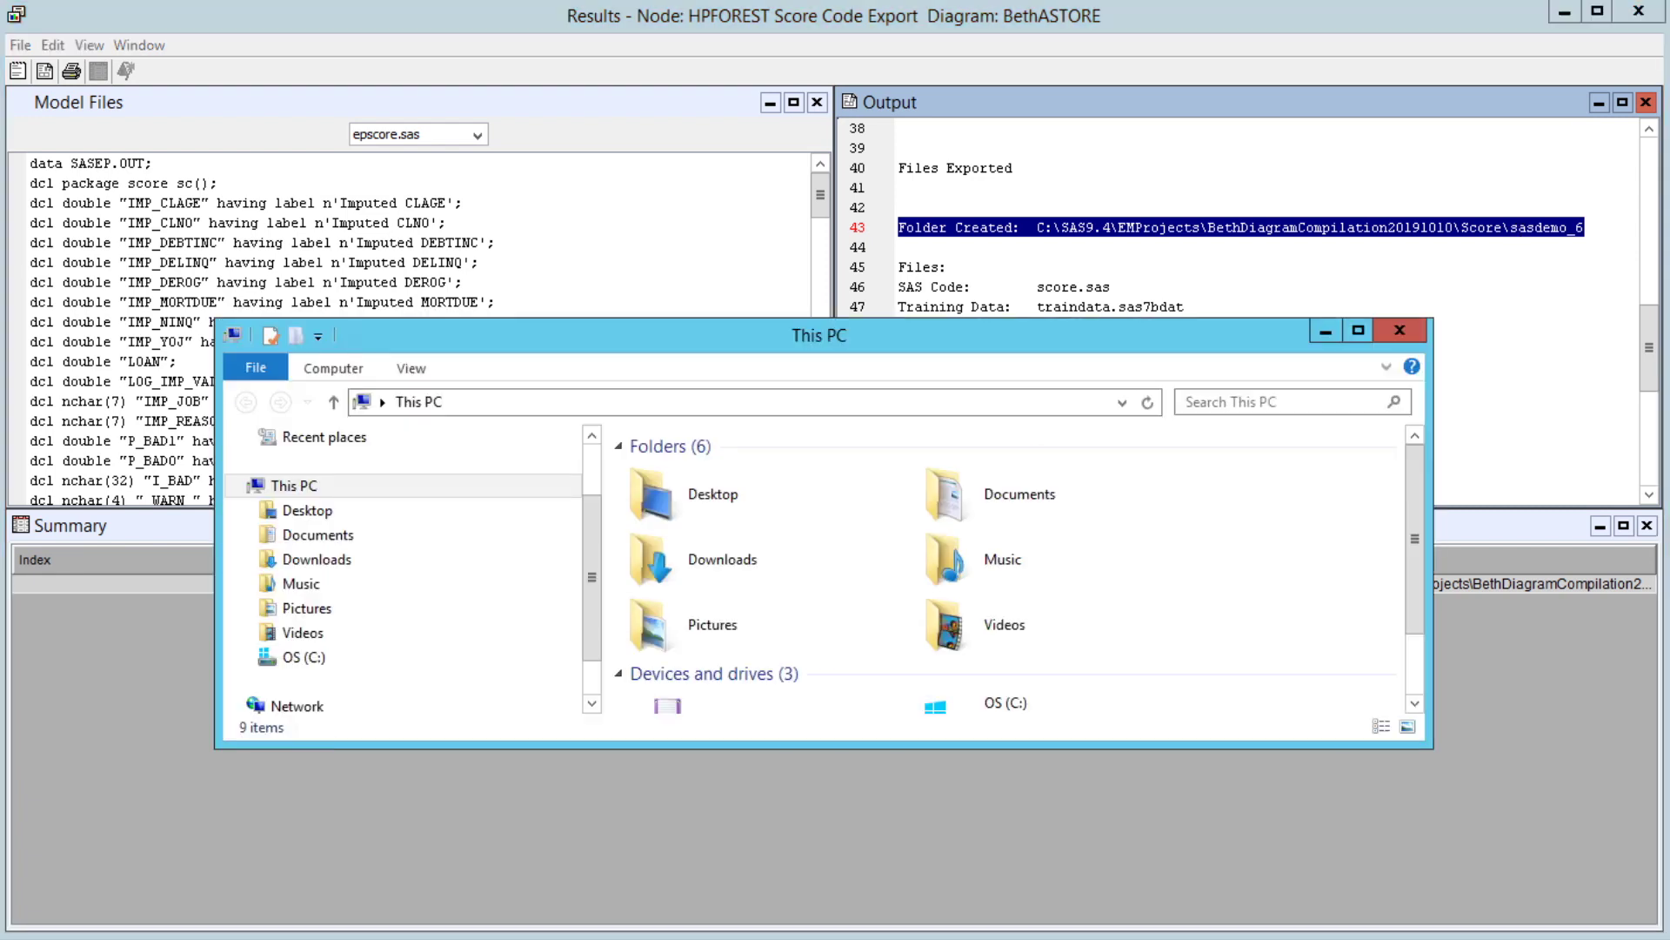
pyautogui.click(304, 657)
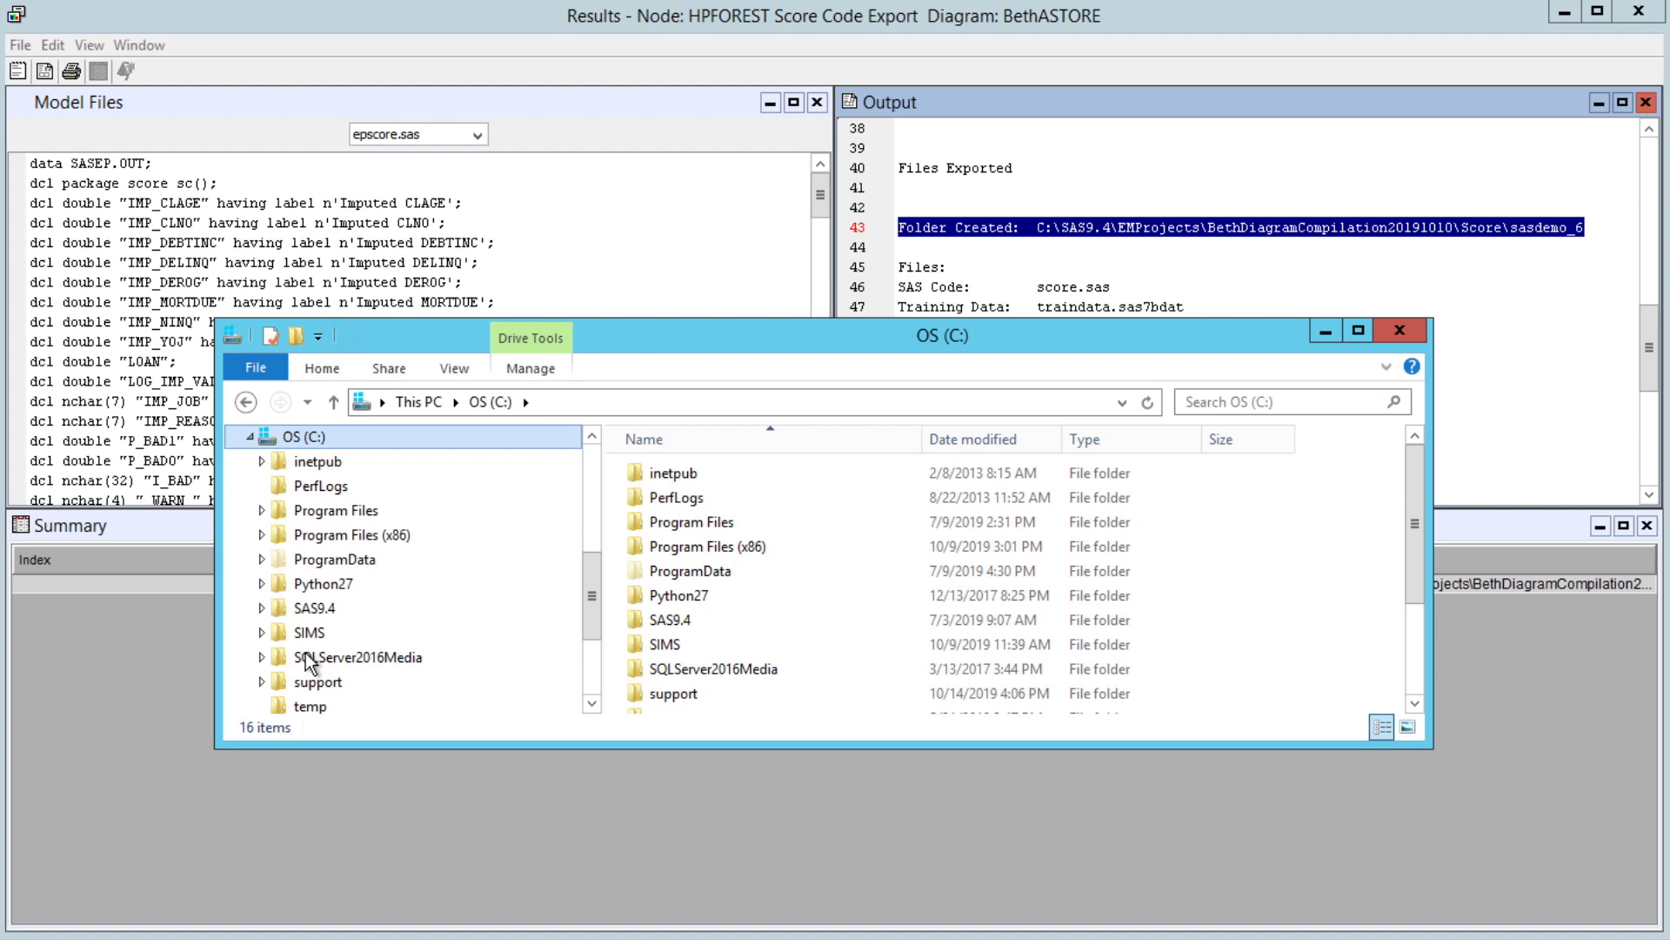
pyautogui.doubleClick(661, 619)
pyautogui.doubleClick(673, 571)
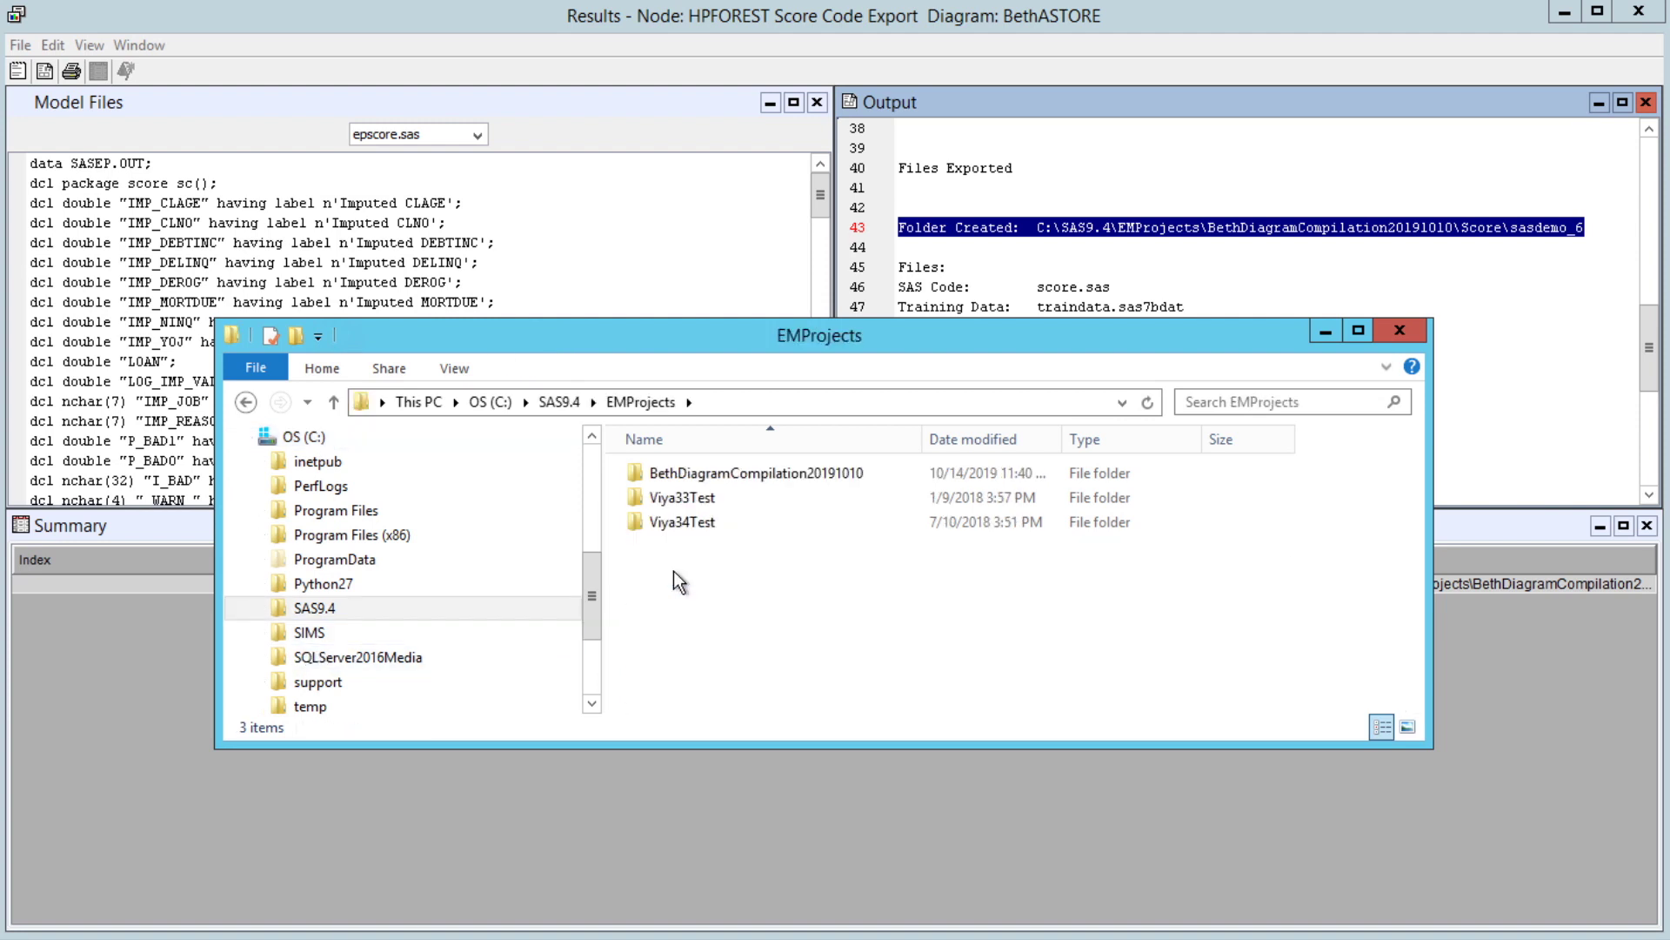
pyautogui.doubleClick(694, 474)
pyautogui.click(676, 574)
pyautogui.doubleClick(671, 574)
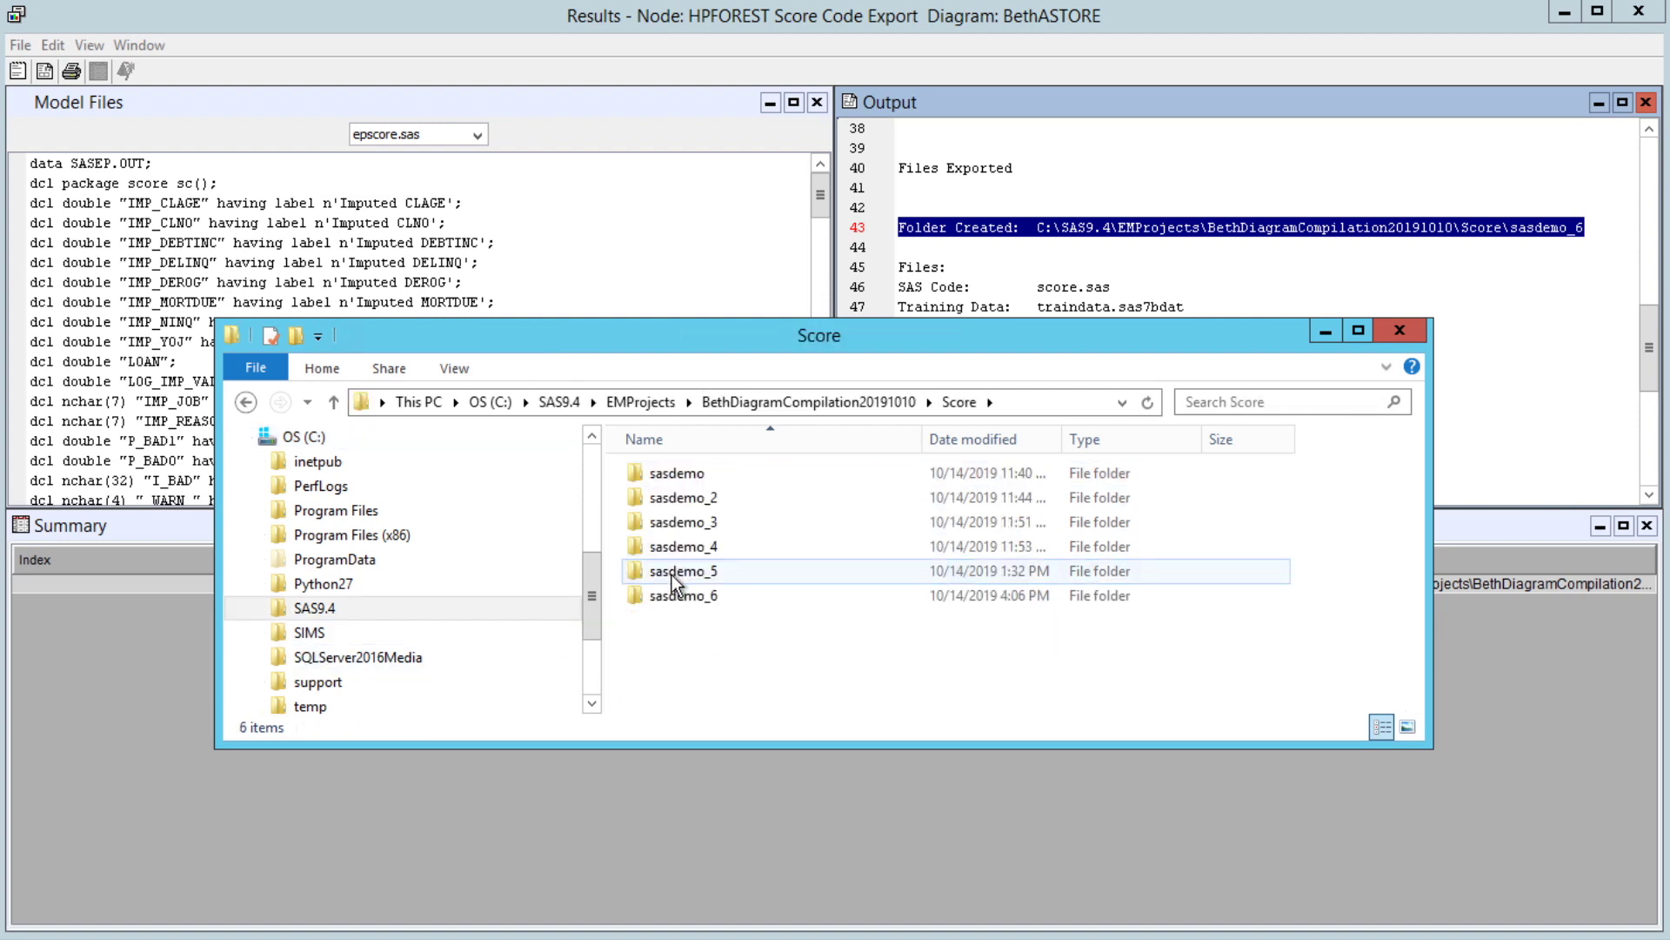
pyautogui.doubleClick(670, 600)
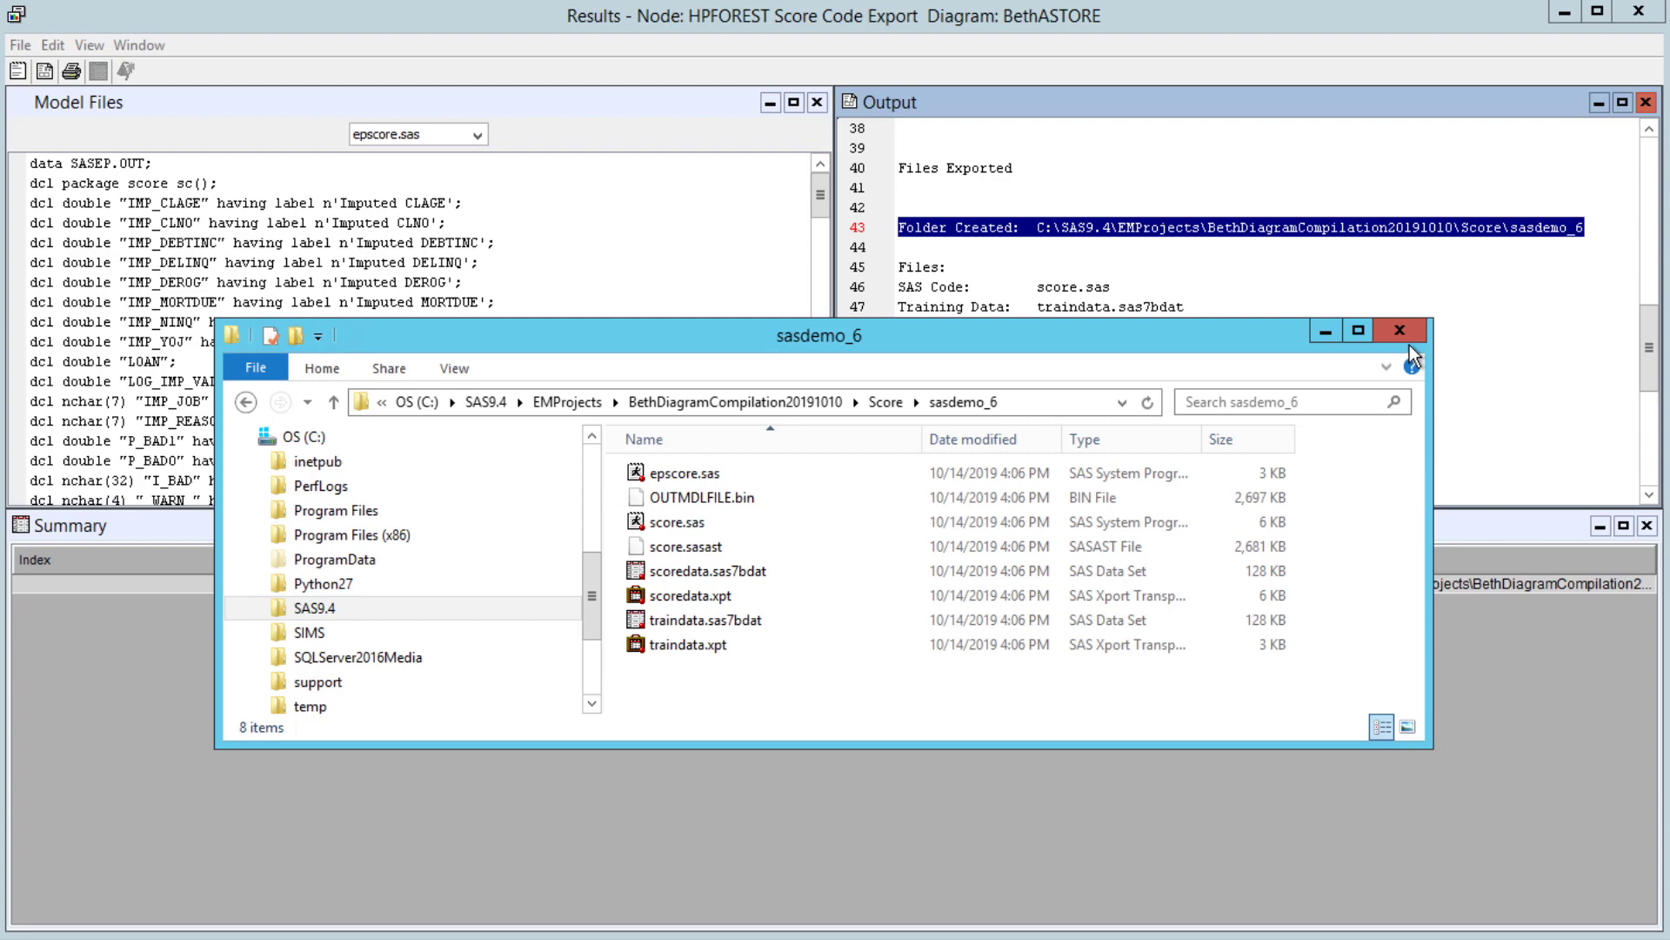
# Close the sasdemo_6 folder window and the export results window.
pyautogui.click(1399, 330)
pyautogui.click(1597, 12)
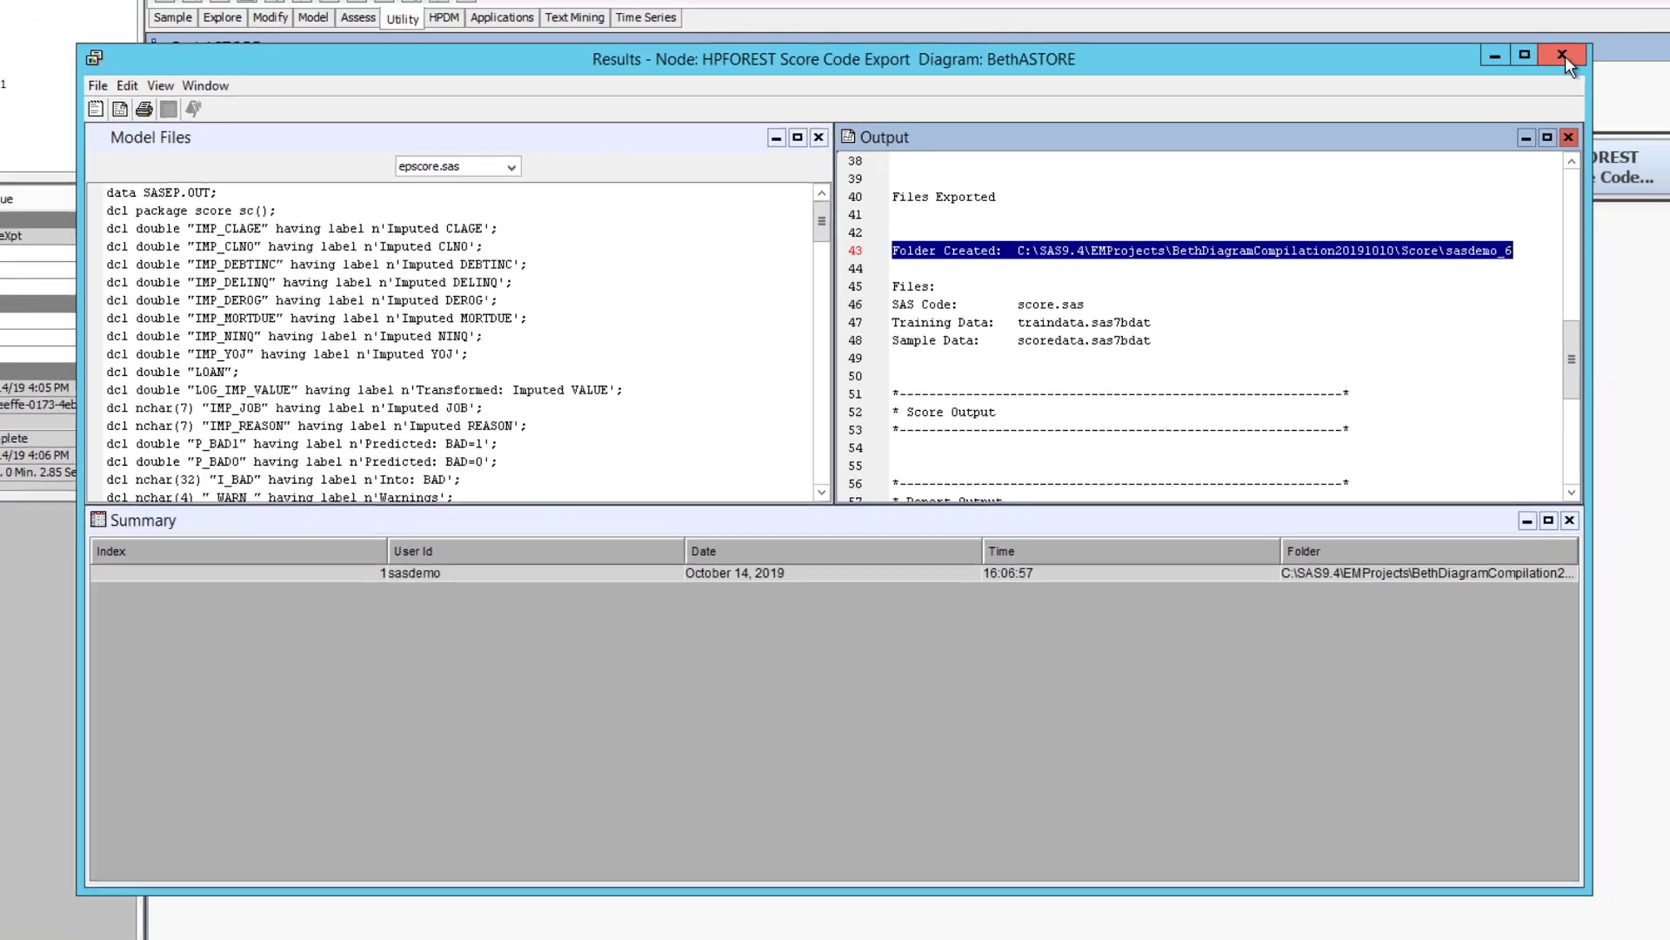
pyautogui.click(1437, 129)
# Review Viya Forest's training code, highlighting proc forest and the savestate rstore line.
pyautogui.click(1046, 413)
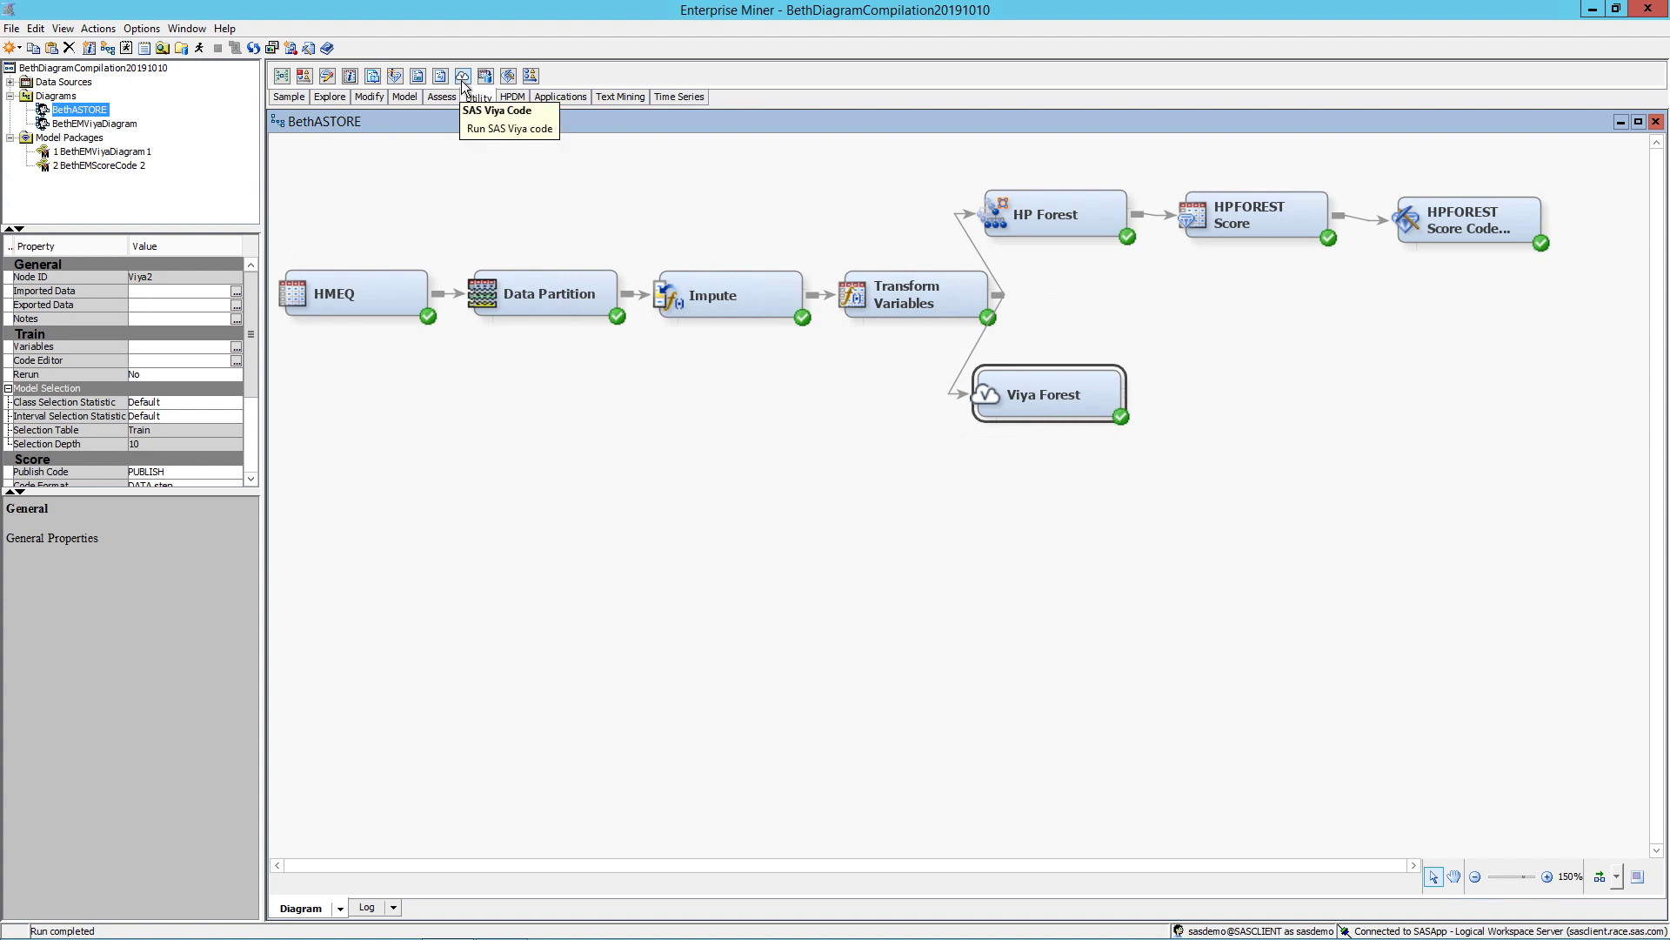
pyautogui.moveTo(464, 84); pyautogui.dragTo(1037, 398)
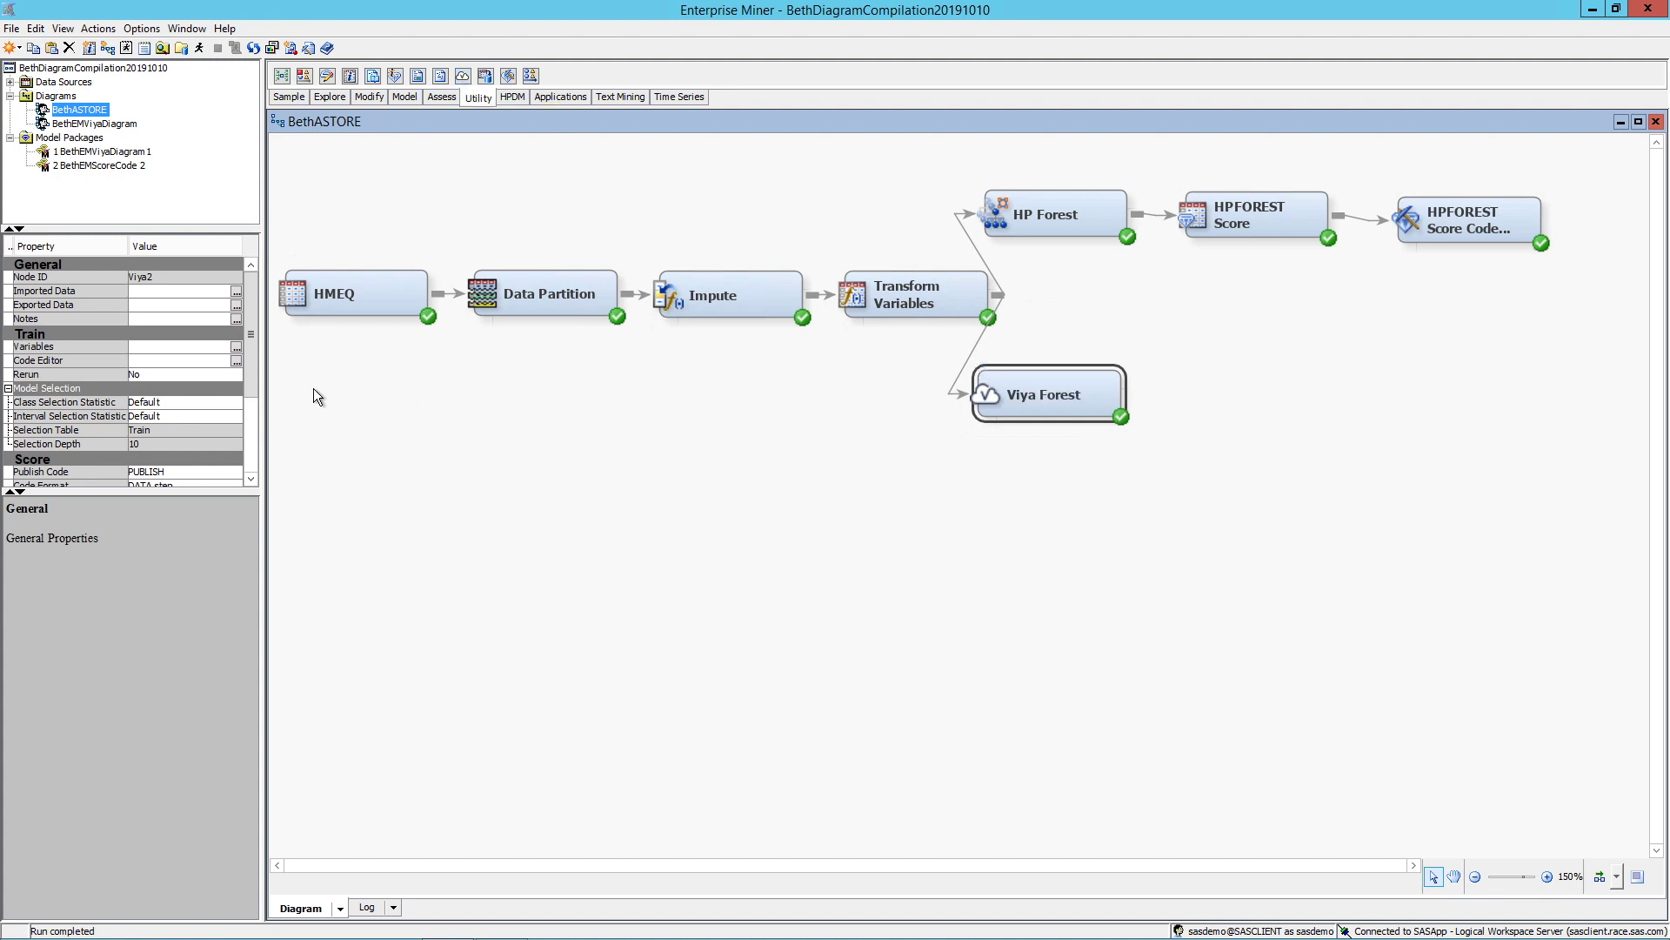
pyautogui.click(237, 360)
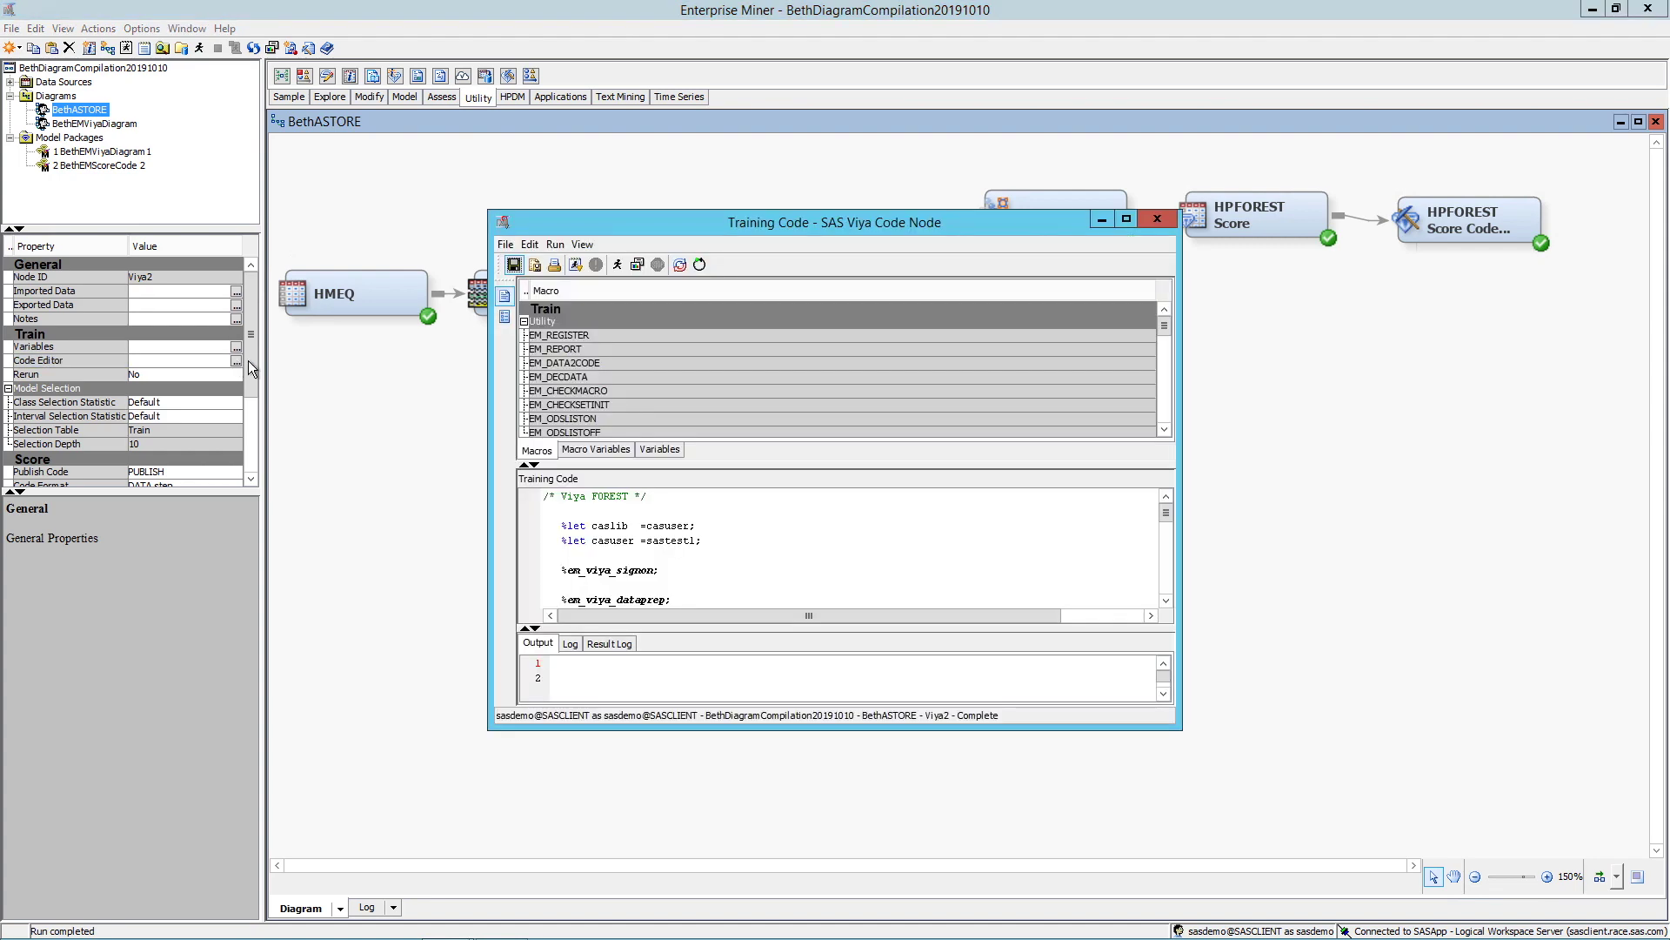
pyautogui.click(1127, 218)
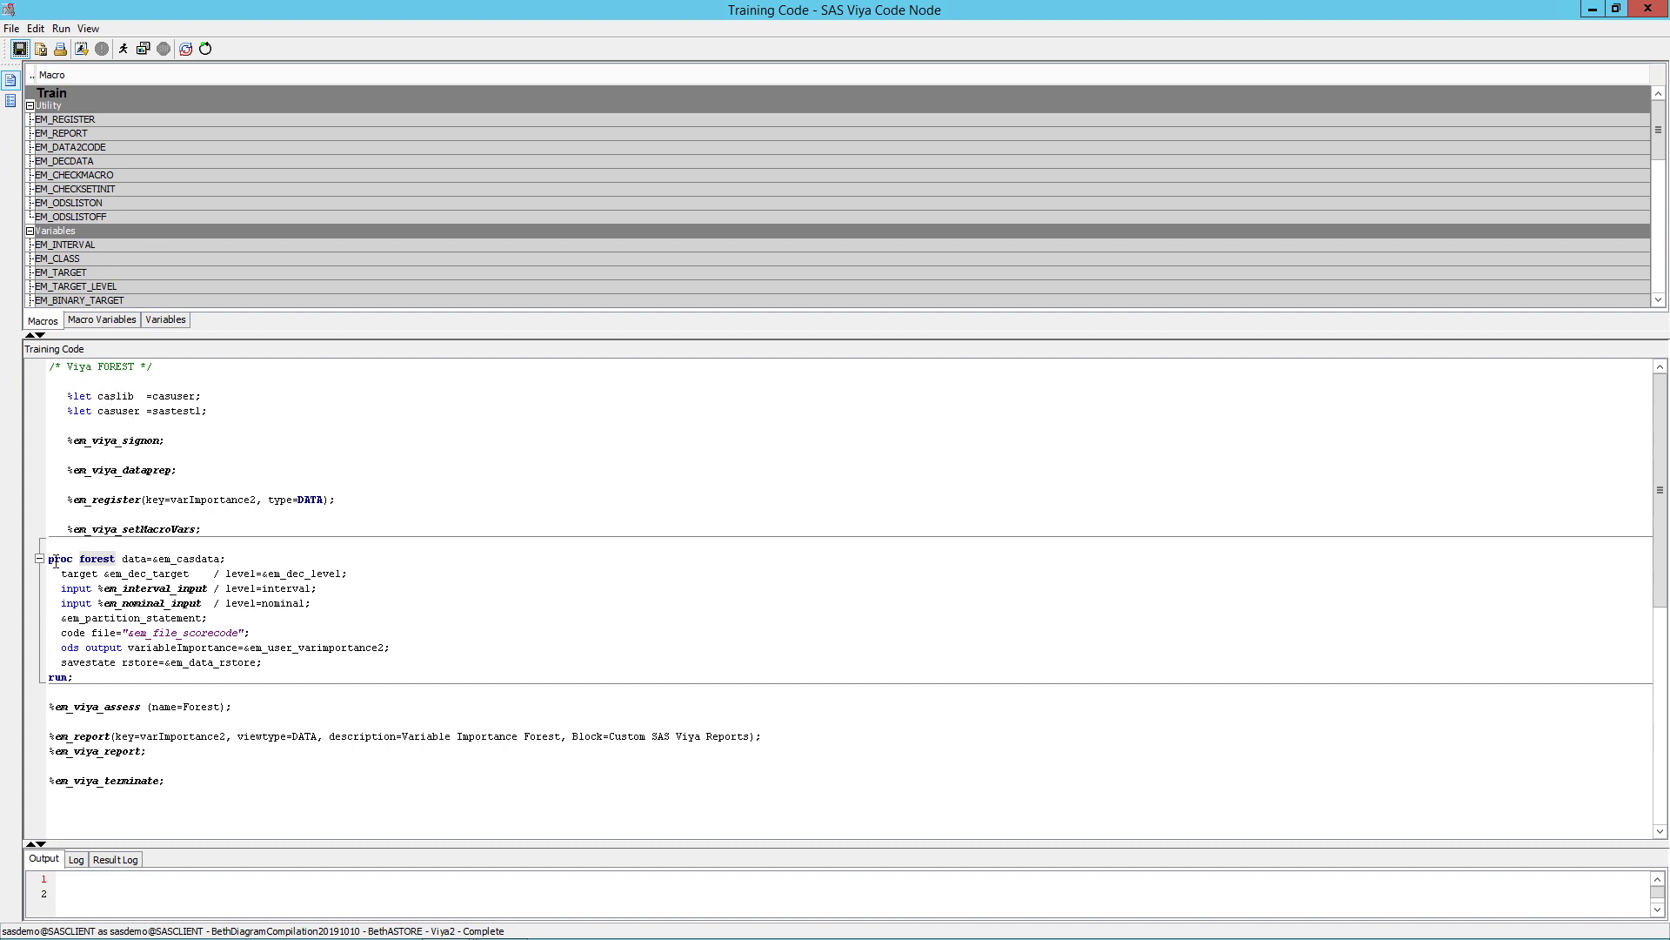
pyautogui.moveTo(49, 561); pyautogui.dragTo(121, 562)
pyautogui.moveTo(60, 662); pyautogui.dragTo(275, 666)
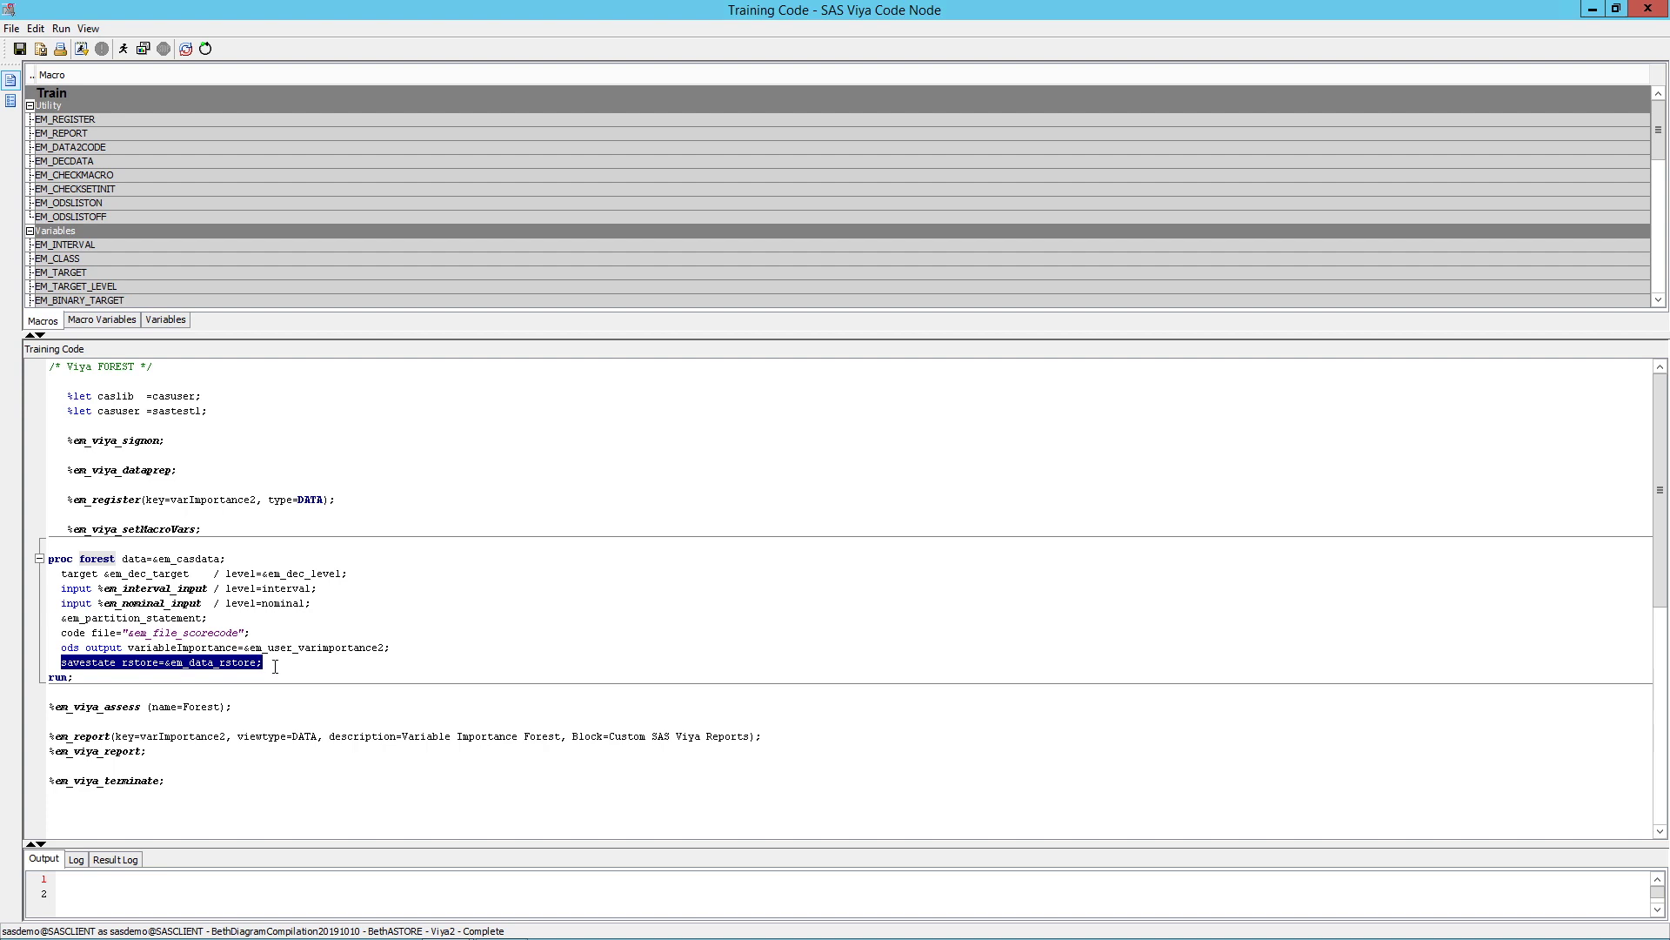
pyautogui.click(1648, 9)
pyautogui.click(118, 68)
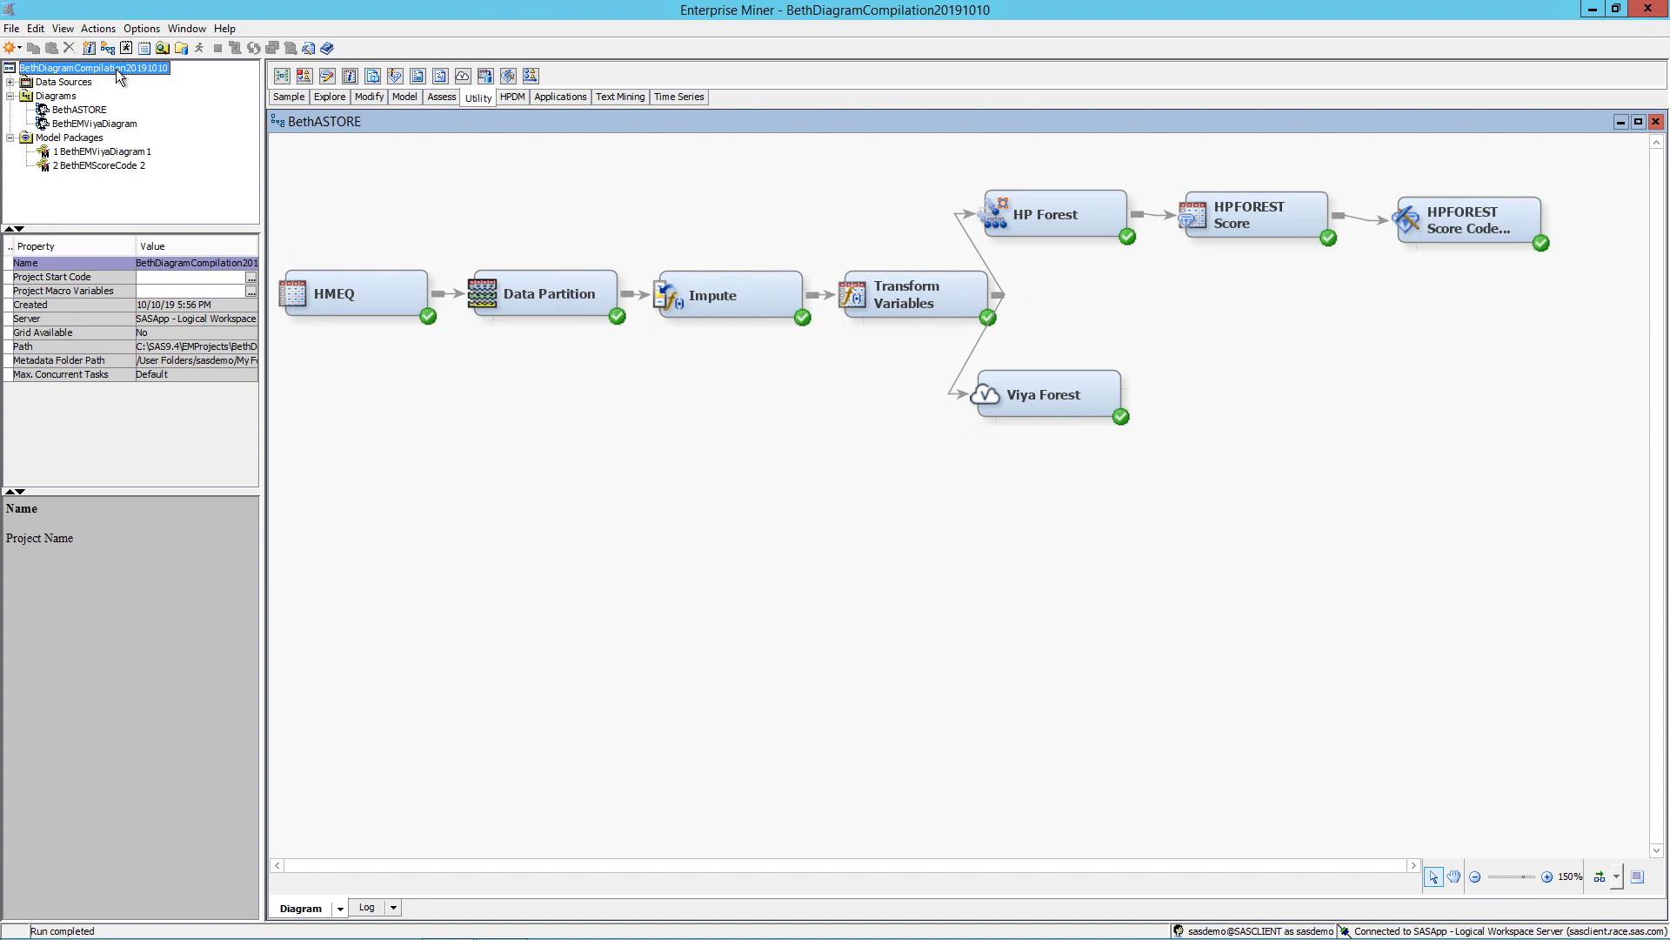
pyautogui.click(251, 277)
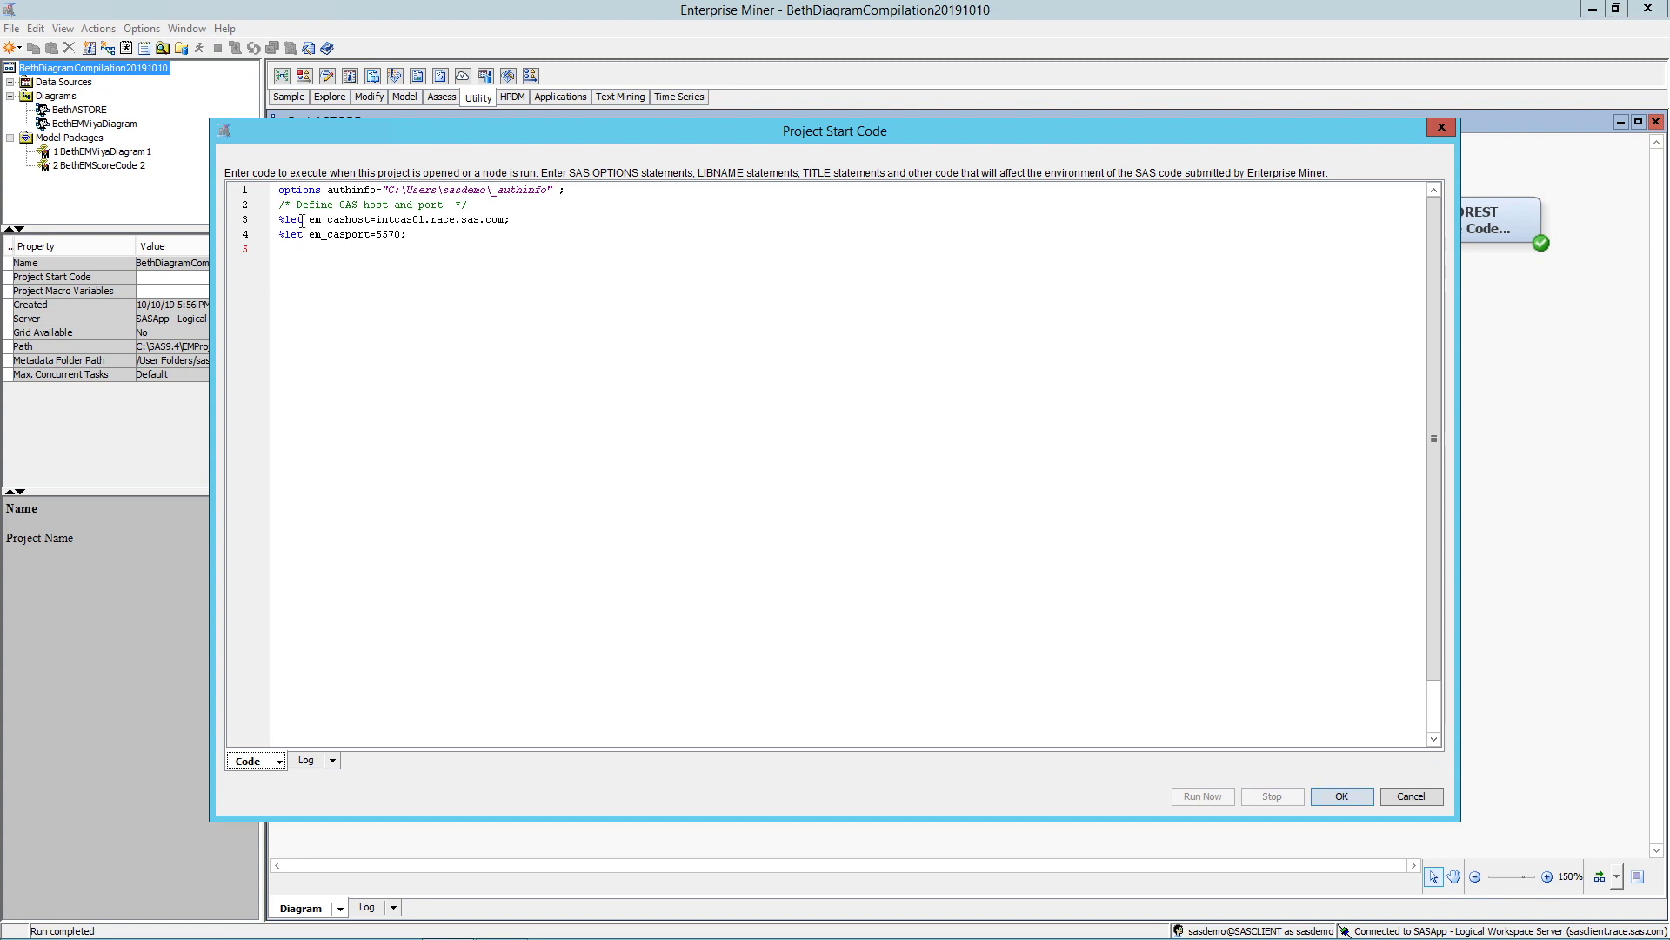
pyautogui.moveTo(309, 220); pyautogui.dragTo(417, 242)
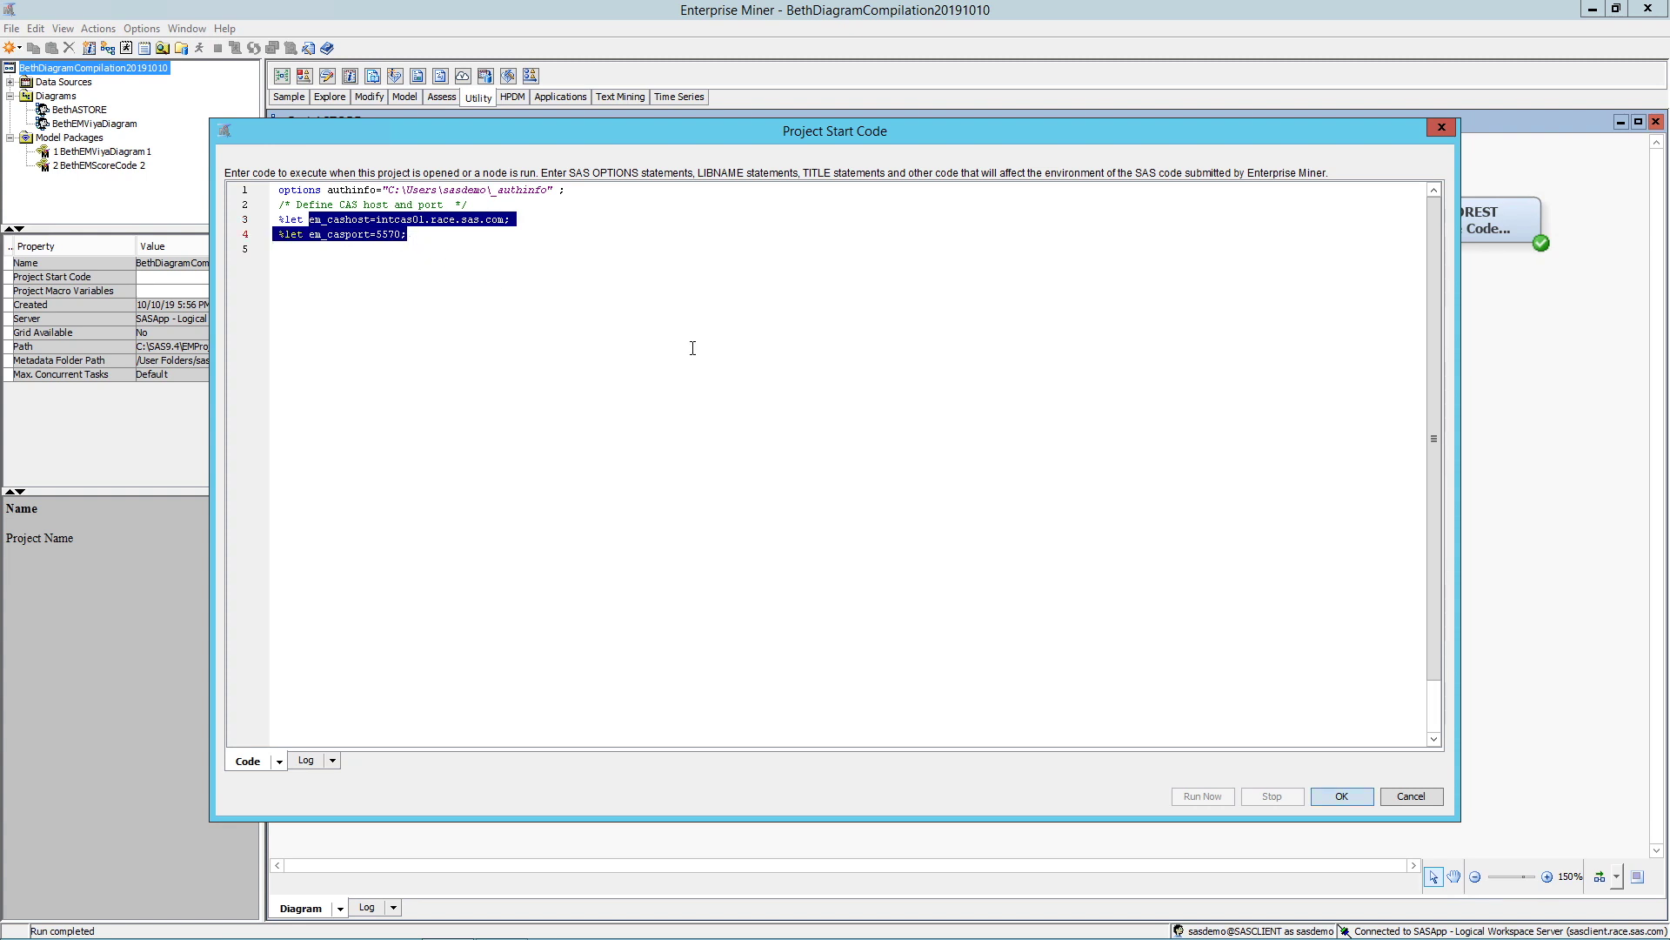
pyautogui.click(1356, 797)
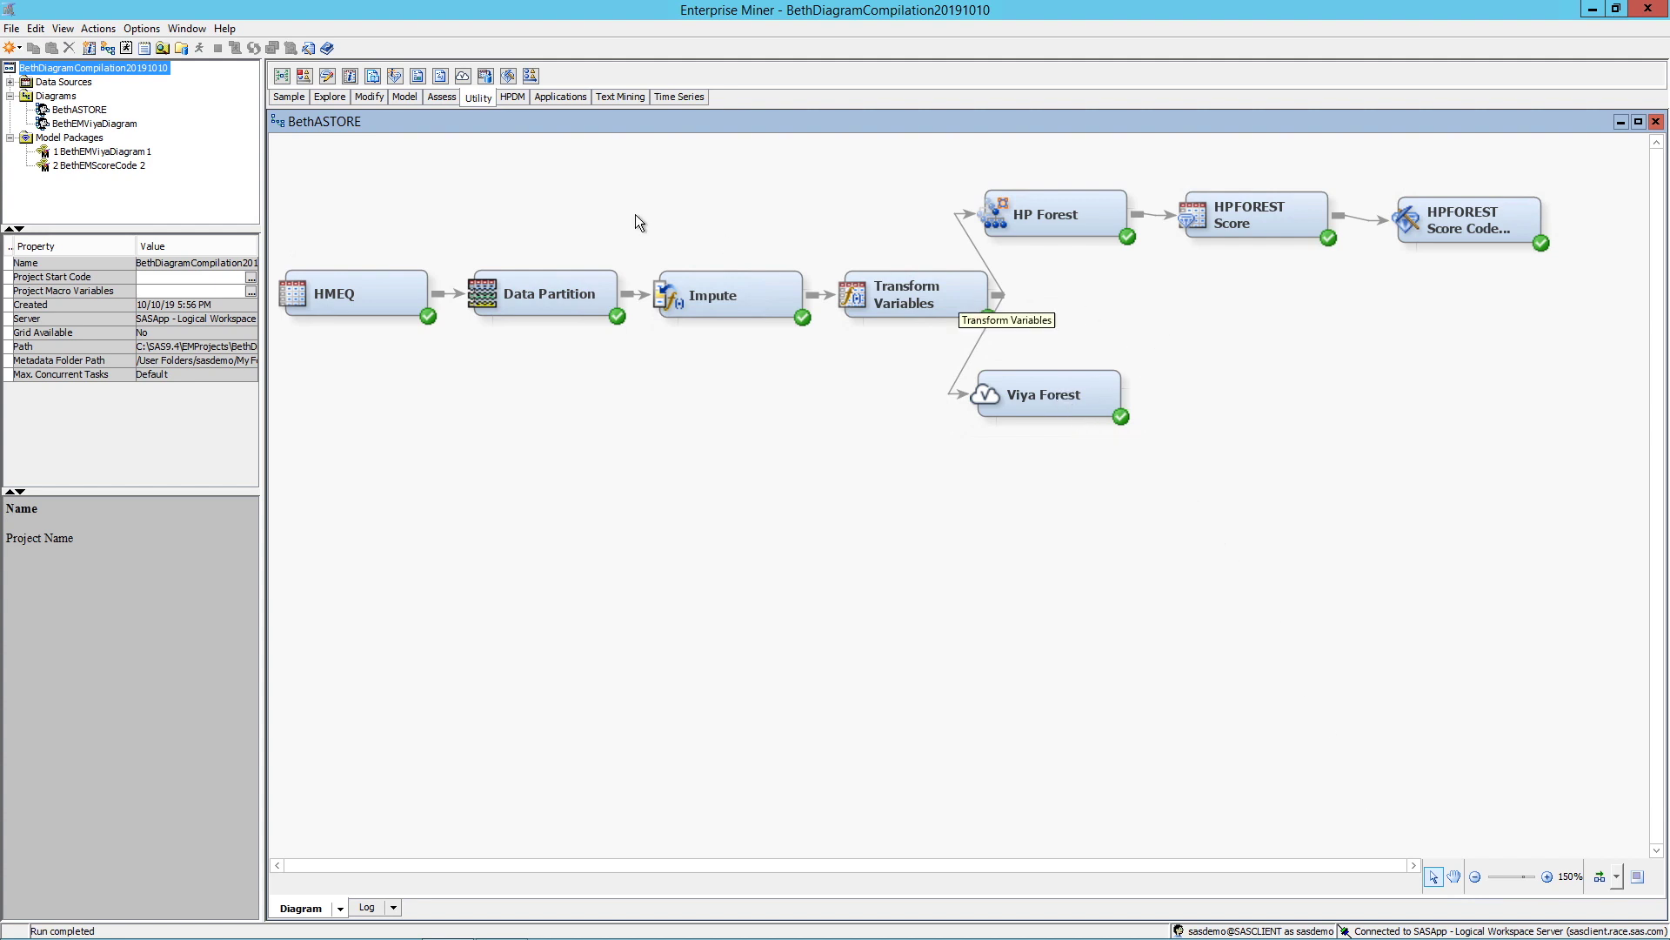
# Add a Score node after Viya Forest and a Score Code Export node after it.
pyautogui.click(442, 98)
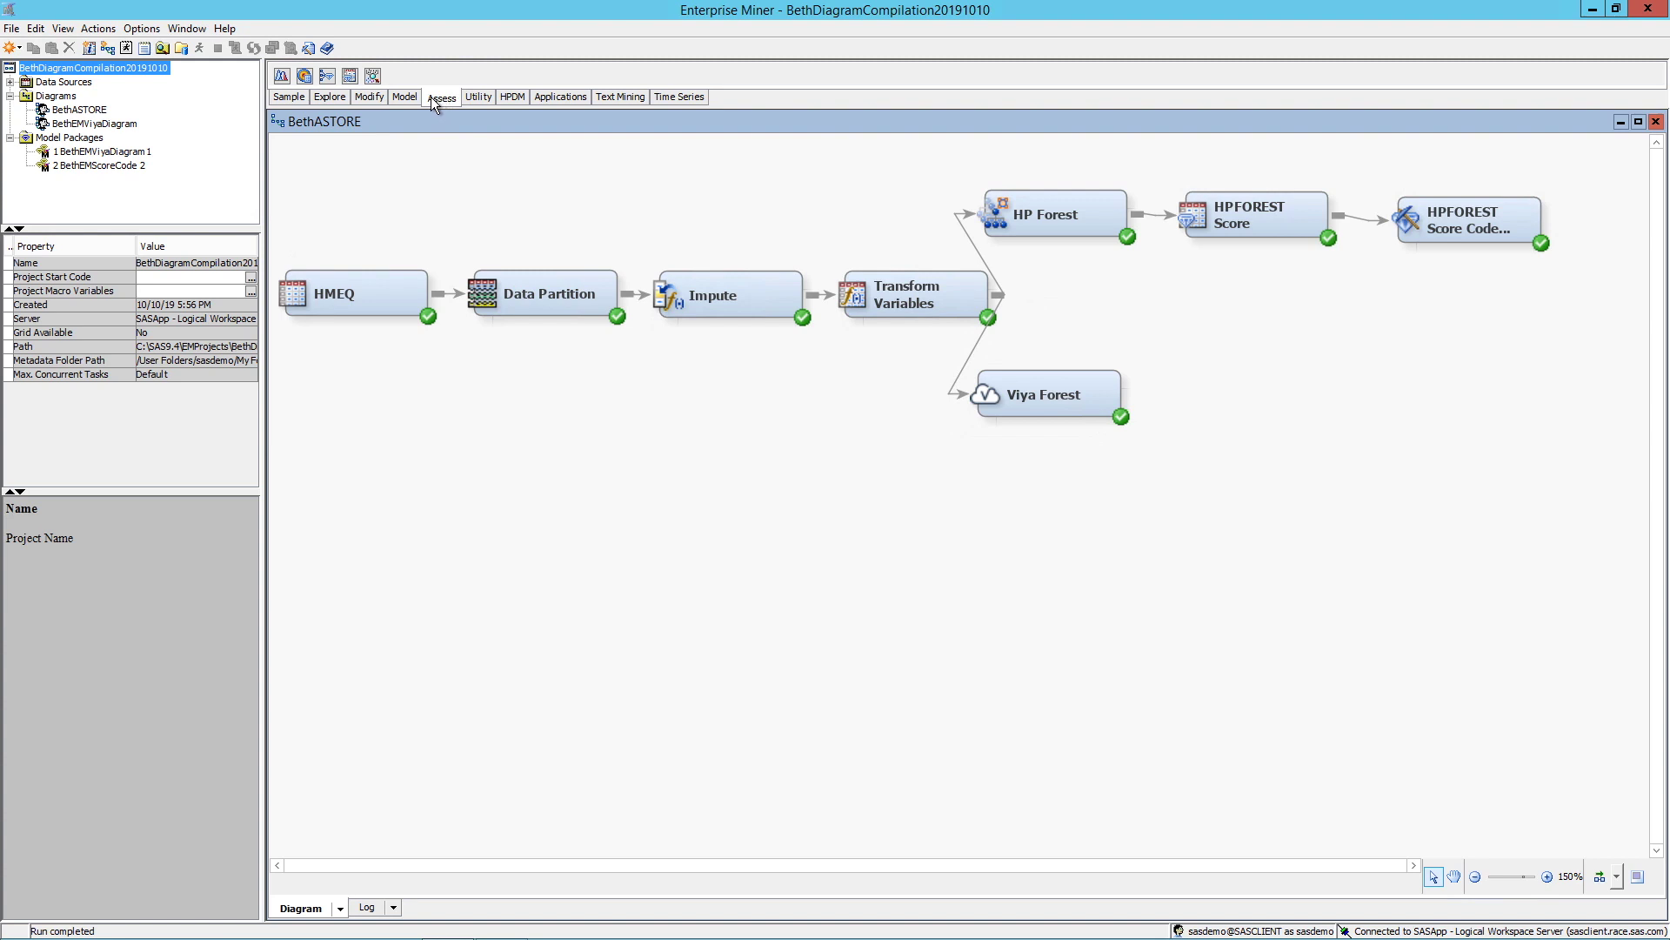
pyautogui.moveTo(353, 75); pyautogui.dragTo(511, 141)
pyautogui.moveTo(1194, 387)
pyautogui.mouseDown()
pyautogui.moveTo(1236, 410)
pyautogui.moveTo(1255, 394)
pyautogui.mouseUp()
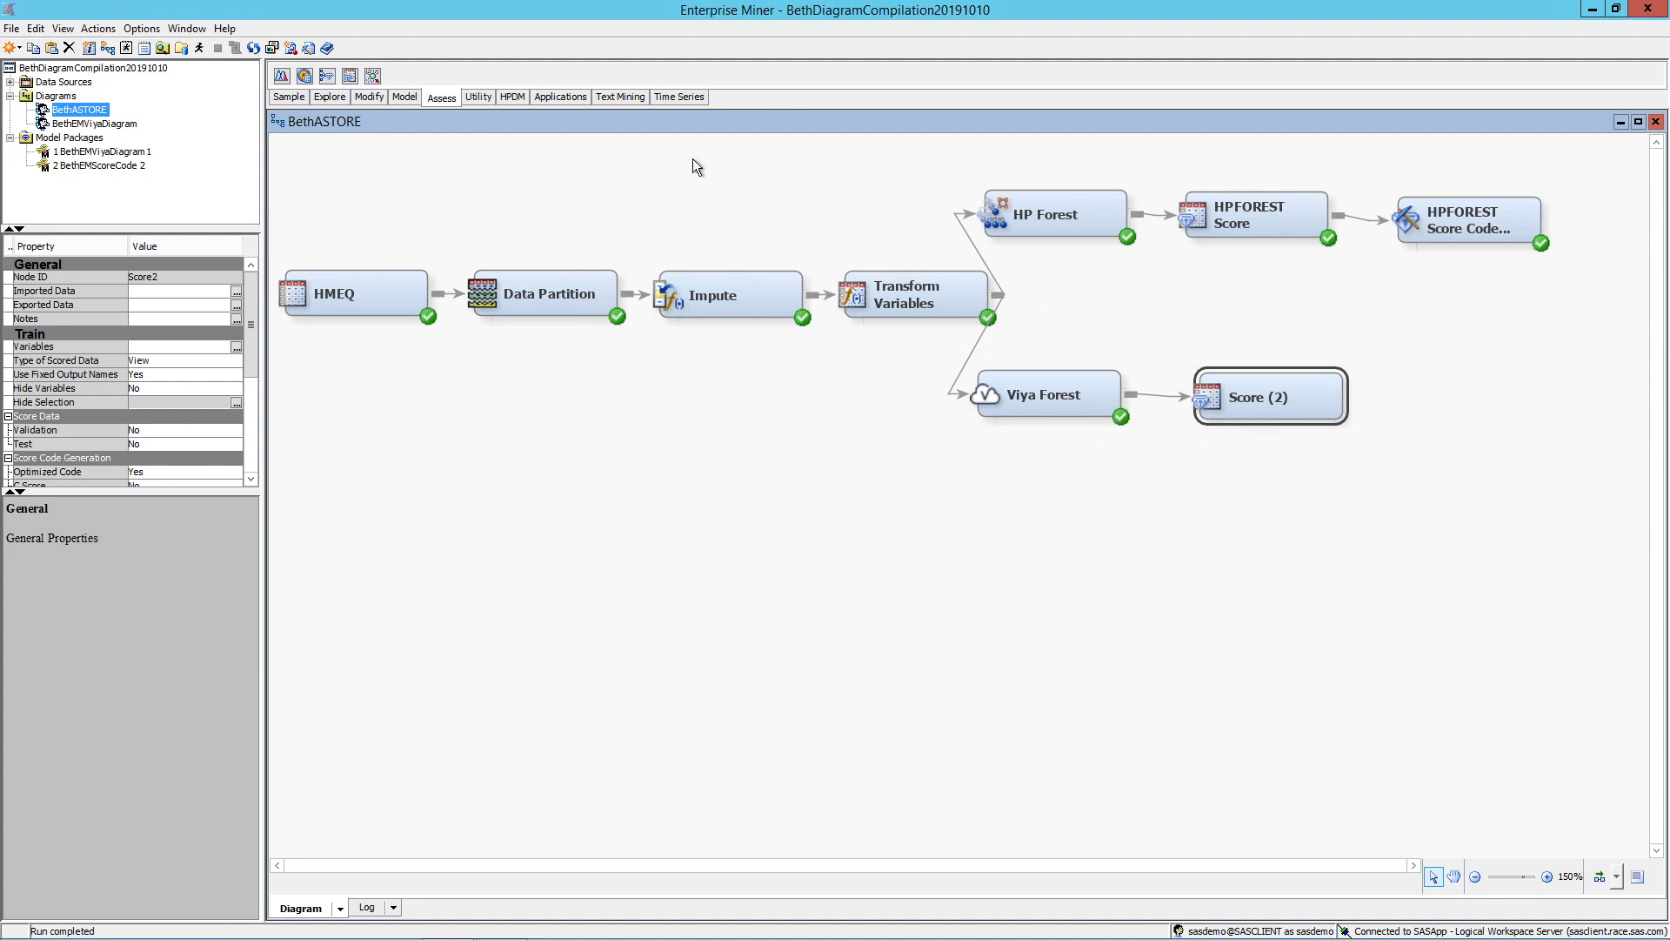
pyautogui.click(486, 99)
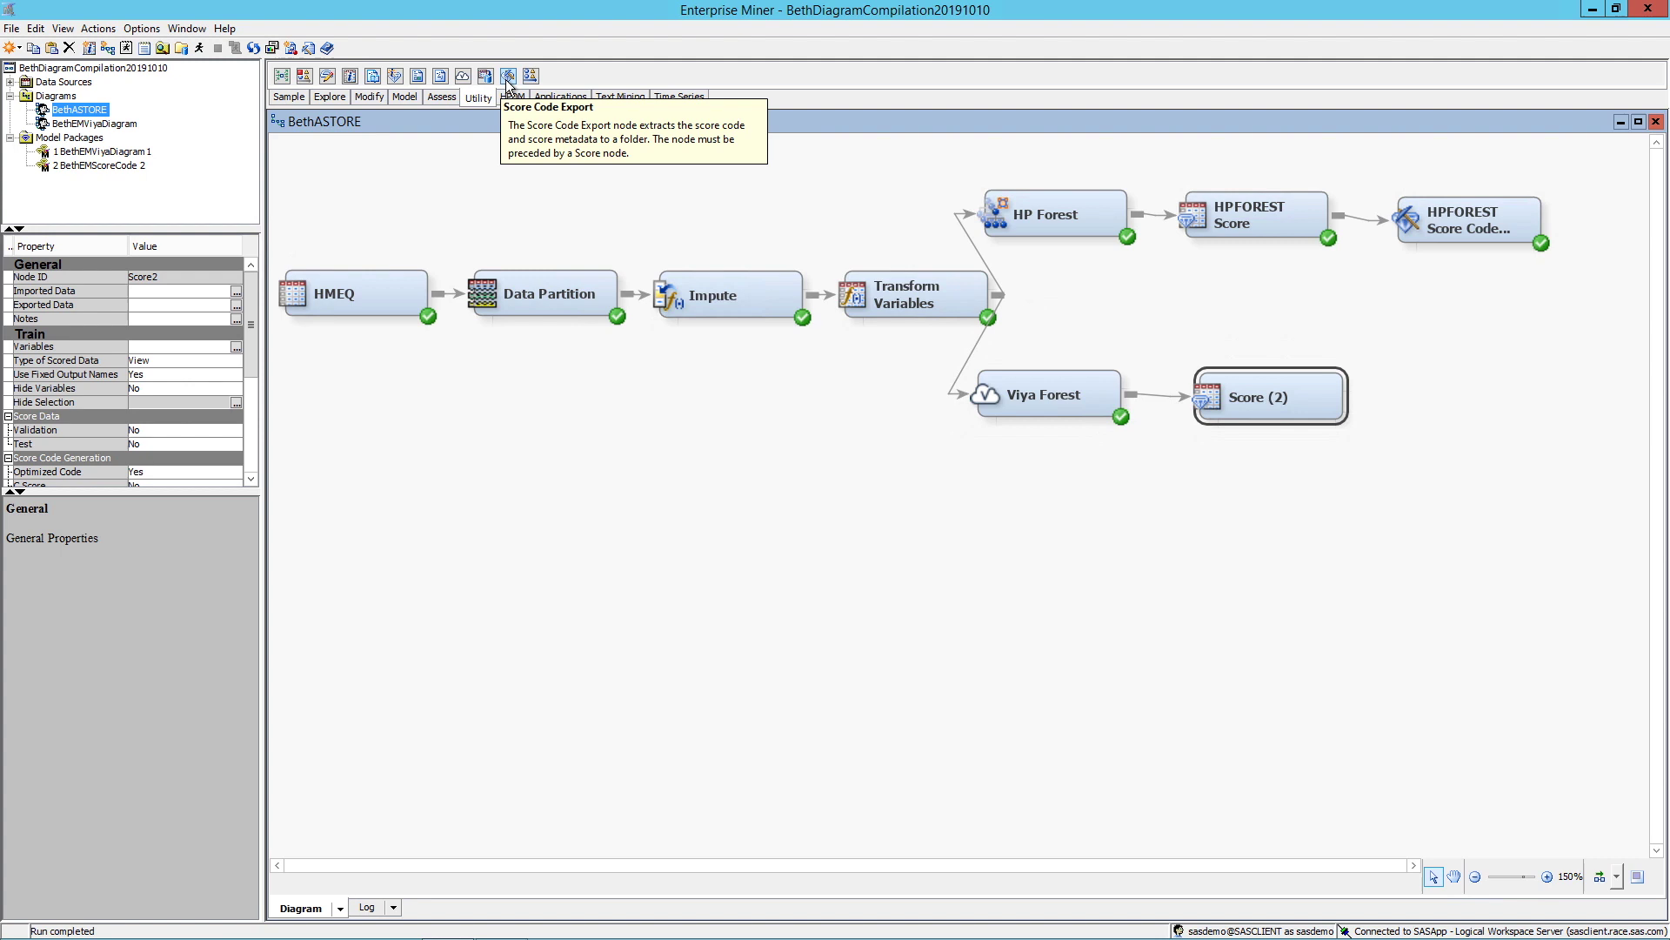
pyautogui.moveTo(508, 83); pyautogui.dragTo(1035, 219)
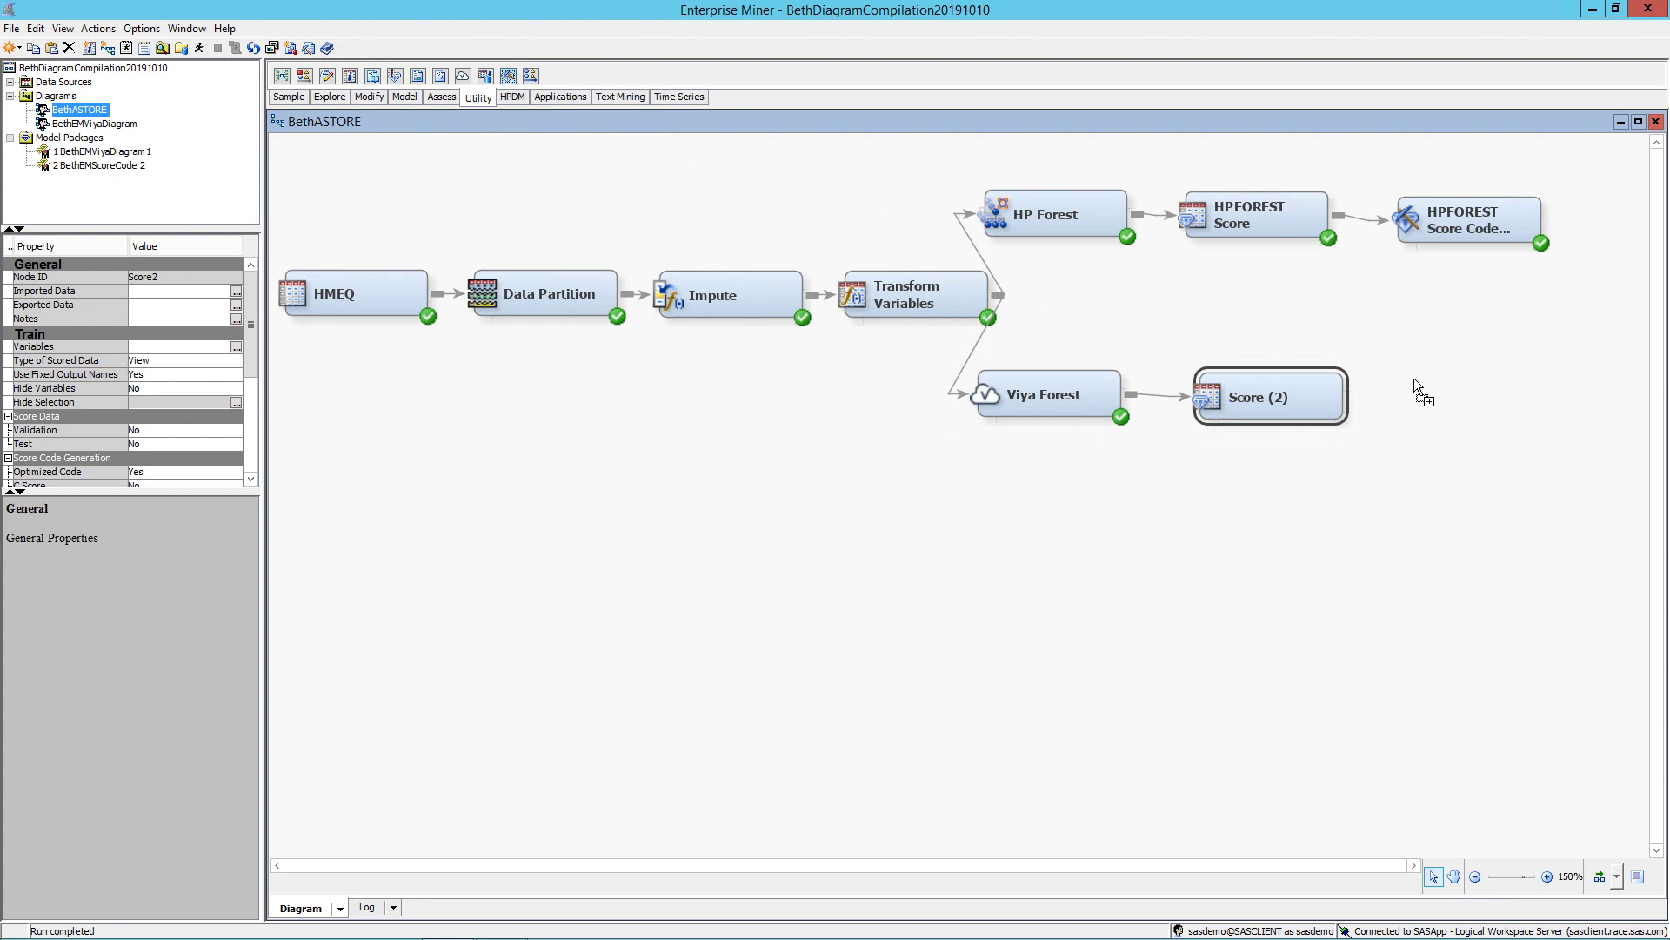
pyautogui.moveTo(1414, 380); pyautogui.dragTo(1458, 387)
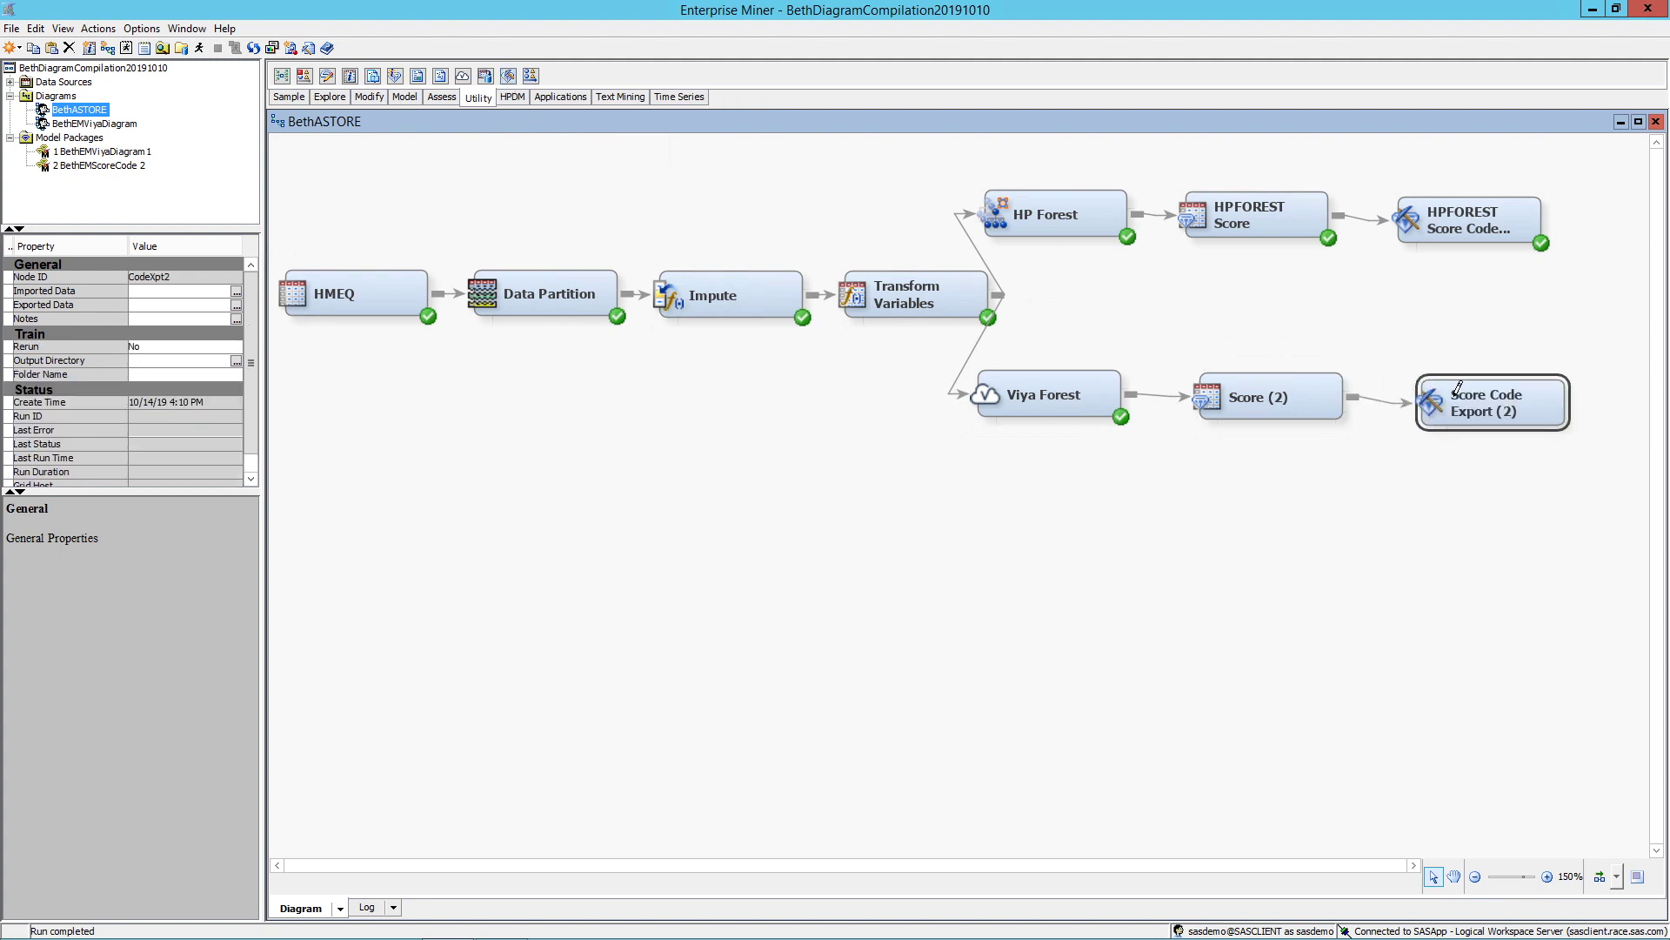
# Rename the Score (2) node to 'ViyaFOREST Score'.
pyautogui.click(1249, 396)
pyautogui.rightClick(1248, 396)
pyautogui.click(1303, 609)
pyautogui.write('V')
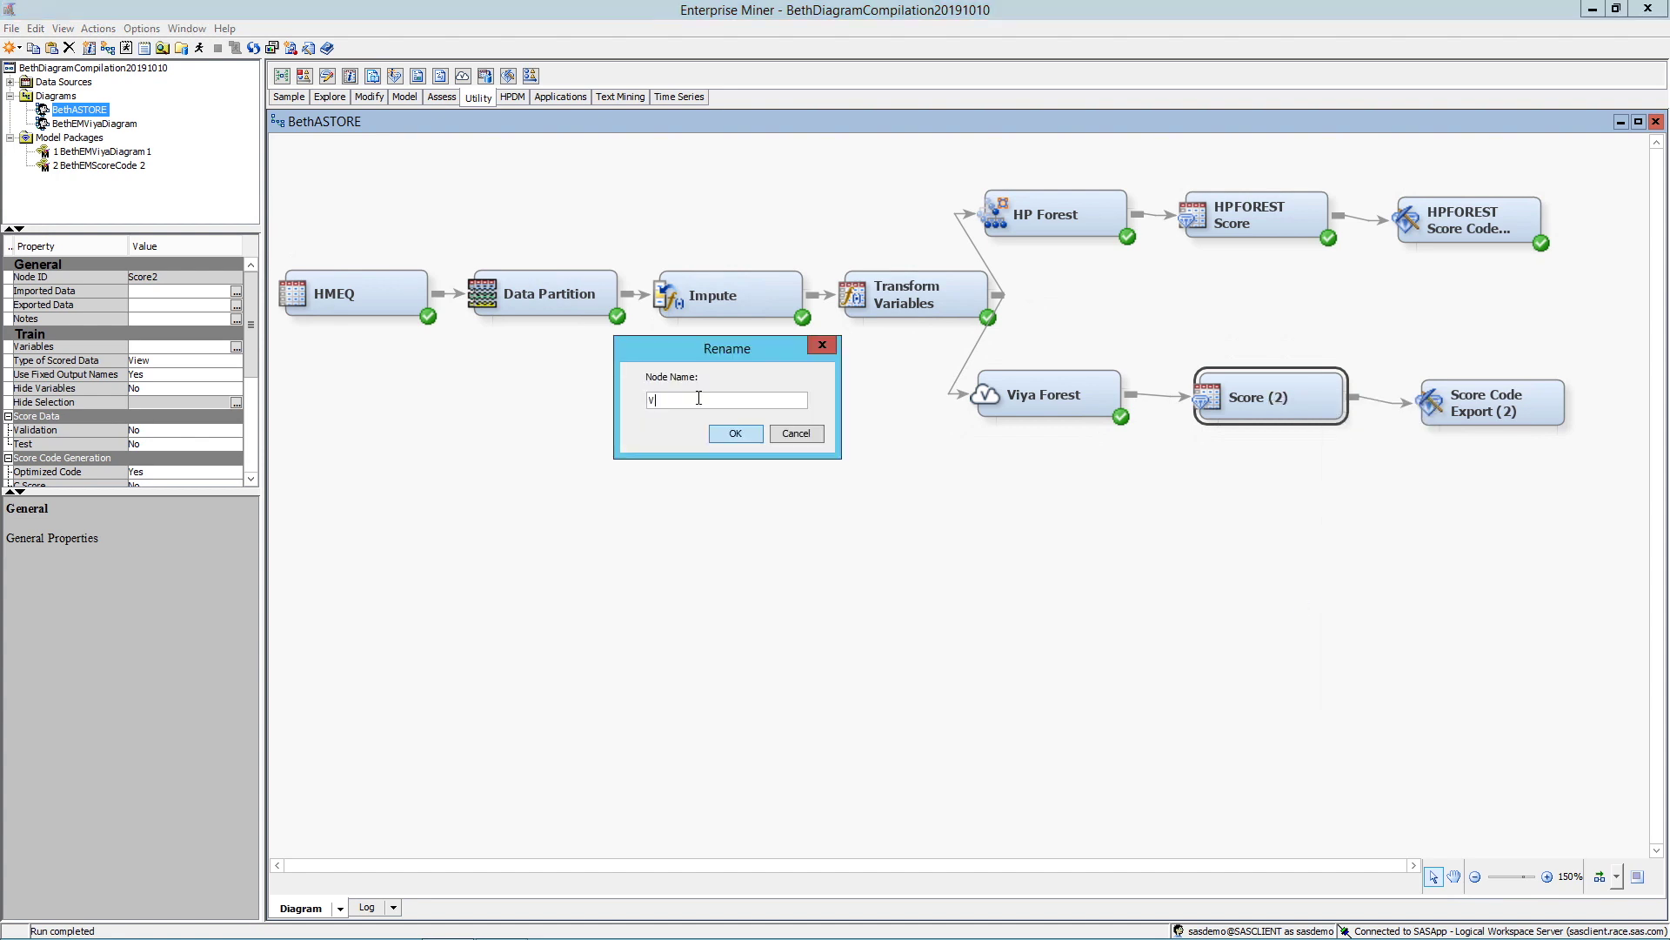
pyautogui.write('iyaFOREST')
pyautogui.write(' Score')
pyautogui.click(735, 433)
# Rename the new export node to 'Viya FOREST Score Code Export', dropping the trailing (2).
pyautogui.rightClick(1465, 399)
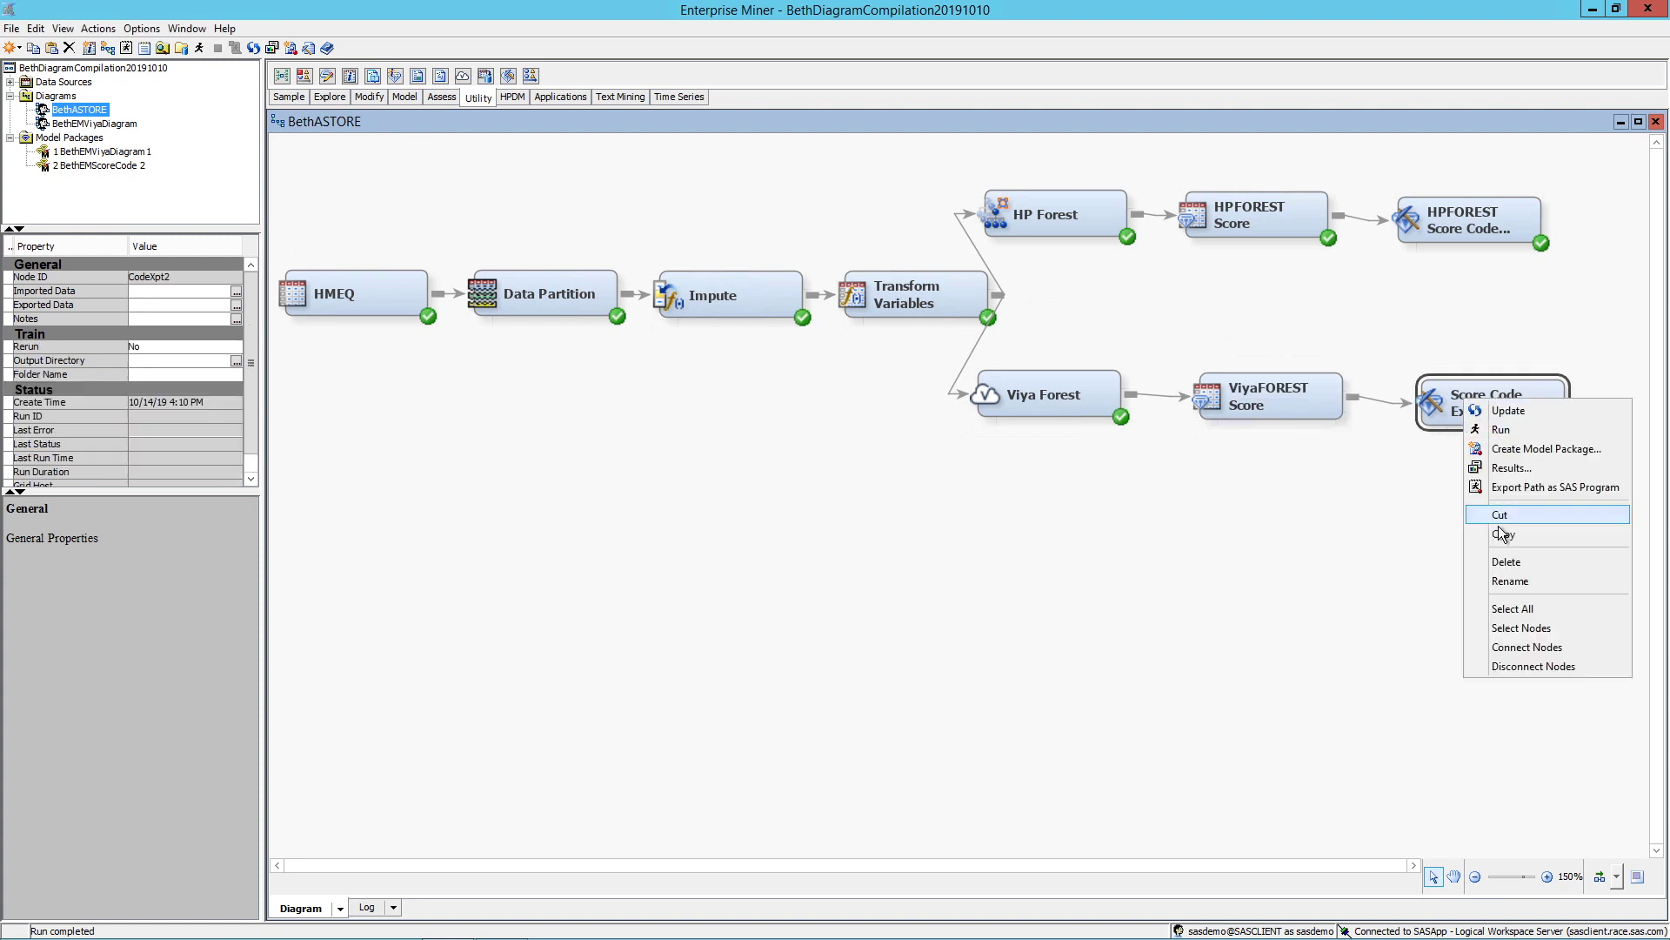
pyautogui.click(1526, 581)
pyautogui.moveTo(744, 399); pyautogui.dragTo(726, 400)
pyautogui.press('BackSpace')
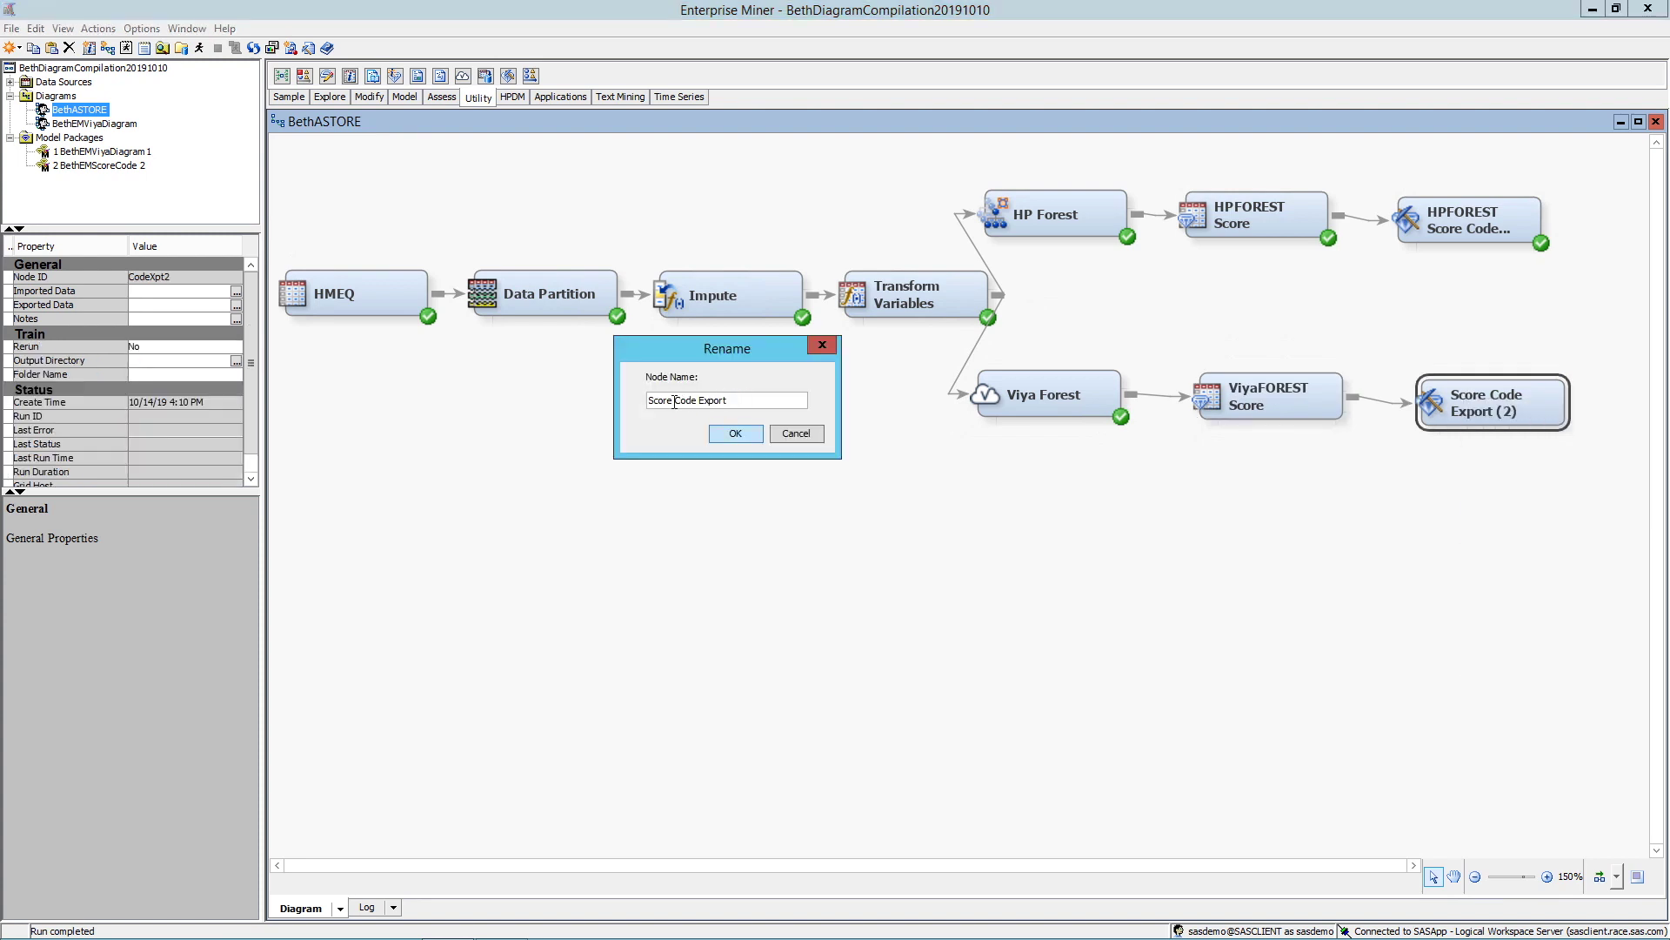
pyautogui.write('Viy')
pyautogui.write('a FOREST')
pyautogui.click(751, 435)
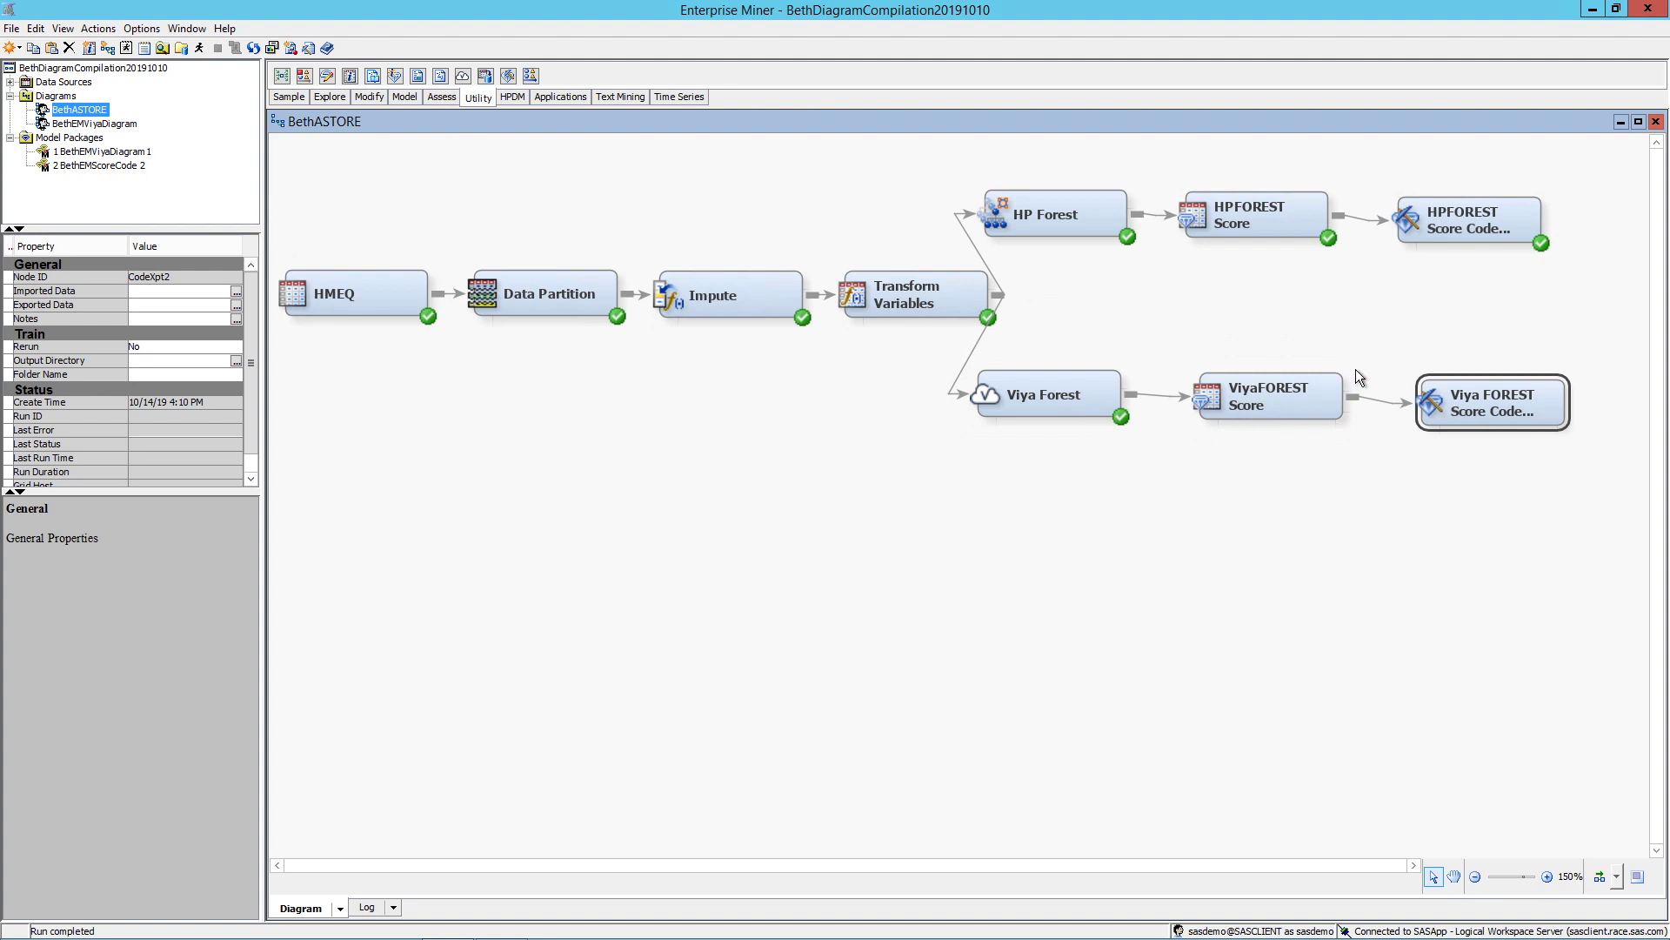
# Run the path through Viya FOREST Score Code Export and confirm.
pyautogui.rightClick(1513, 407)
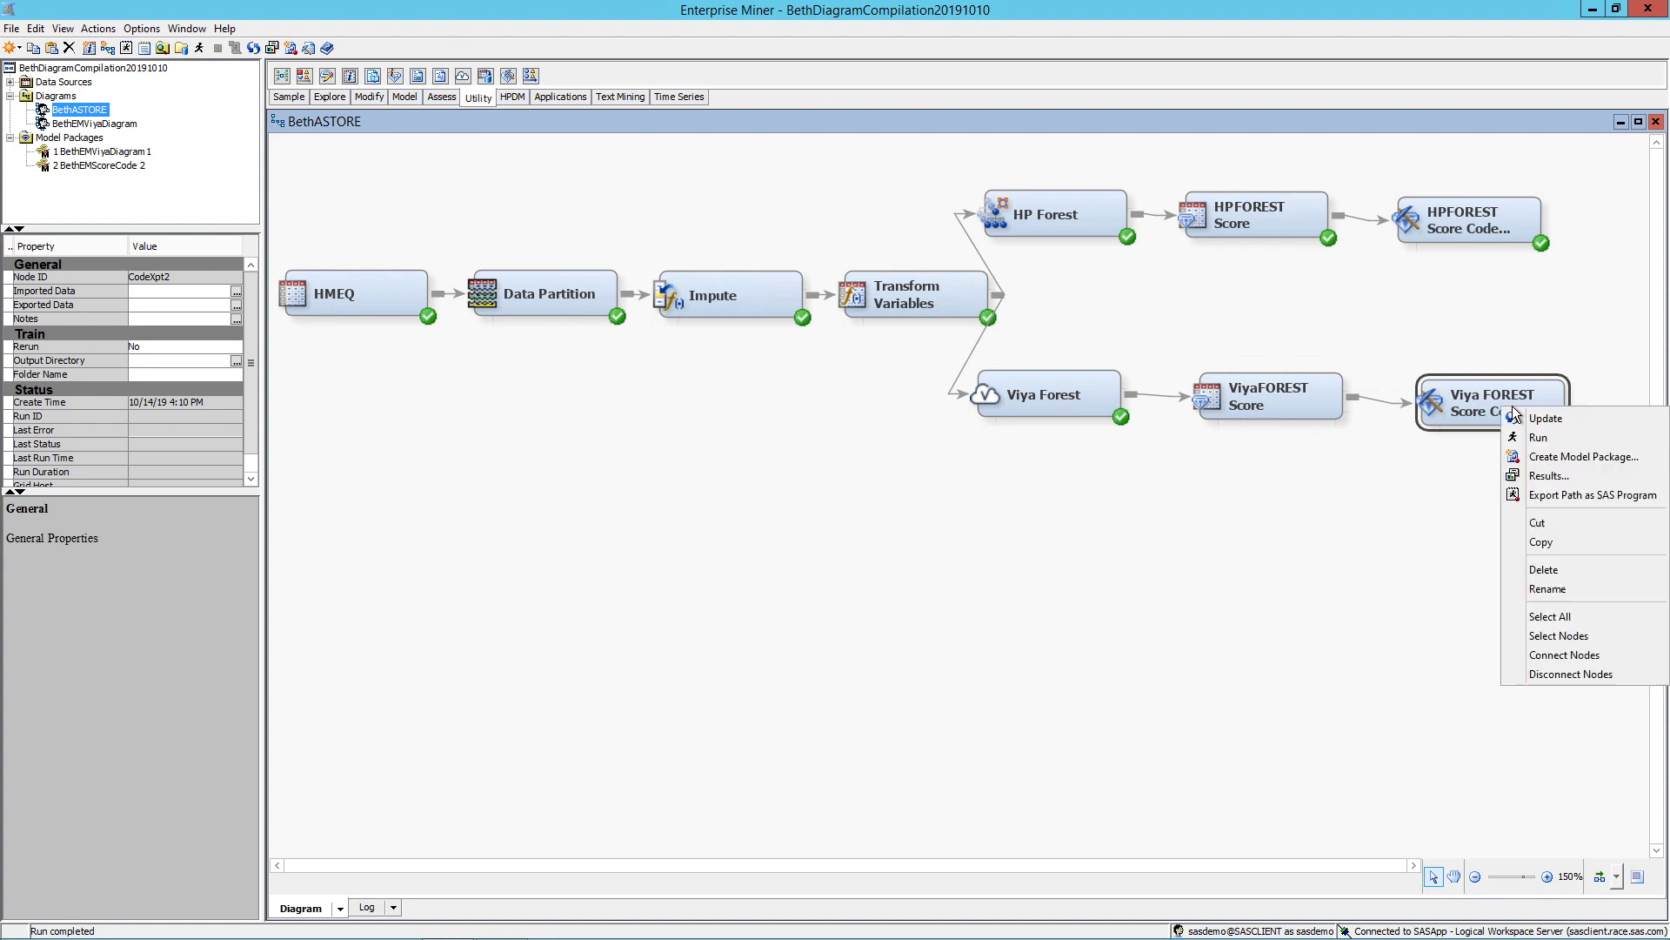
pyautogui.click(1546, 438)
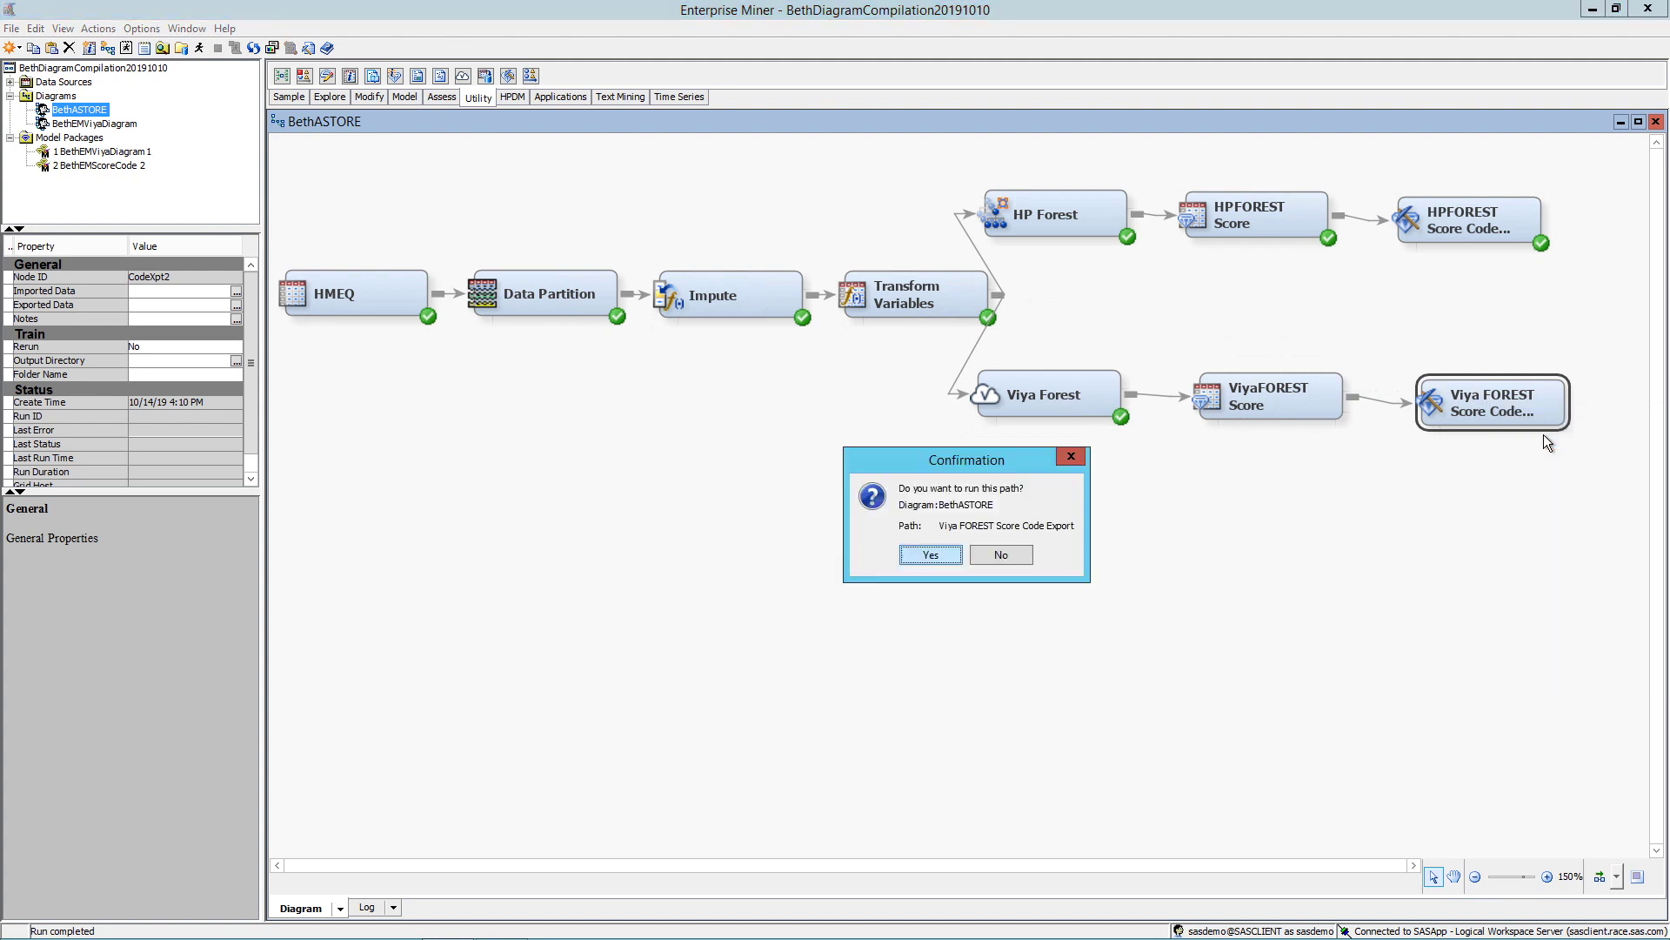
pyautogui.click(933, 555)
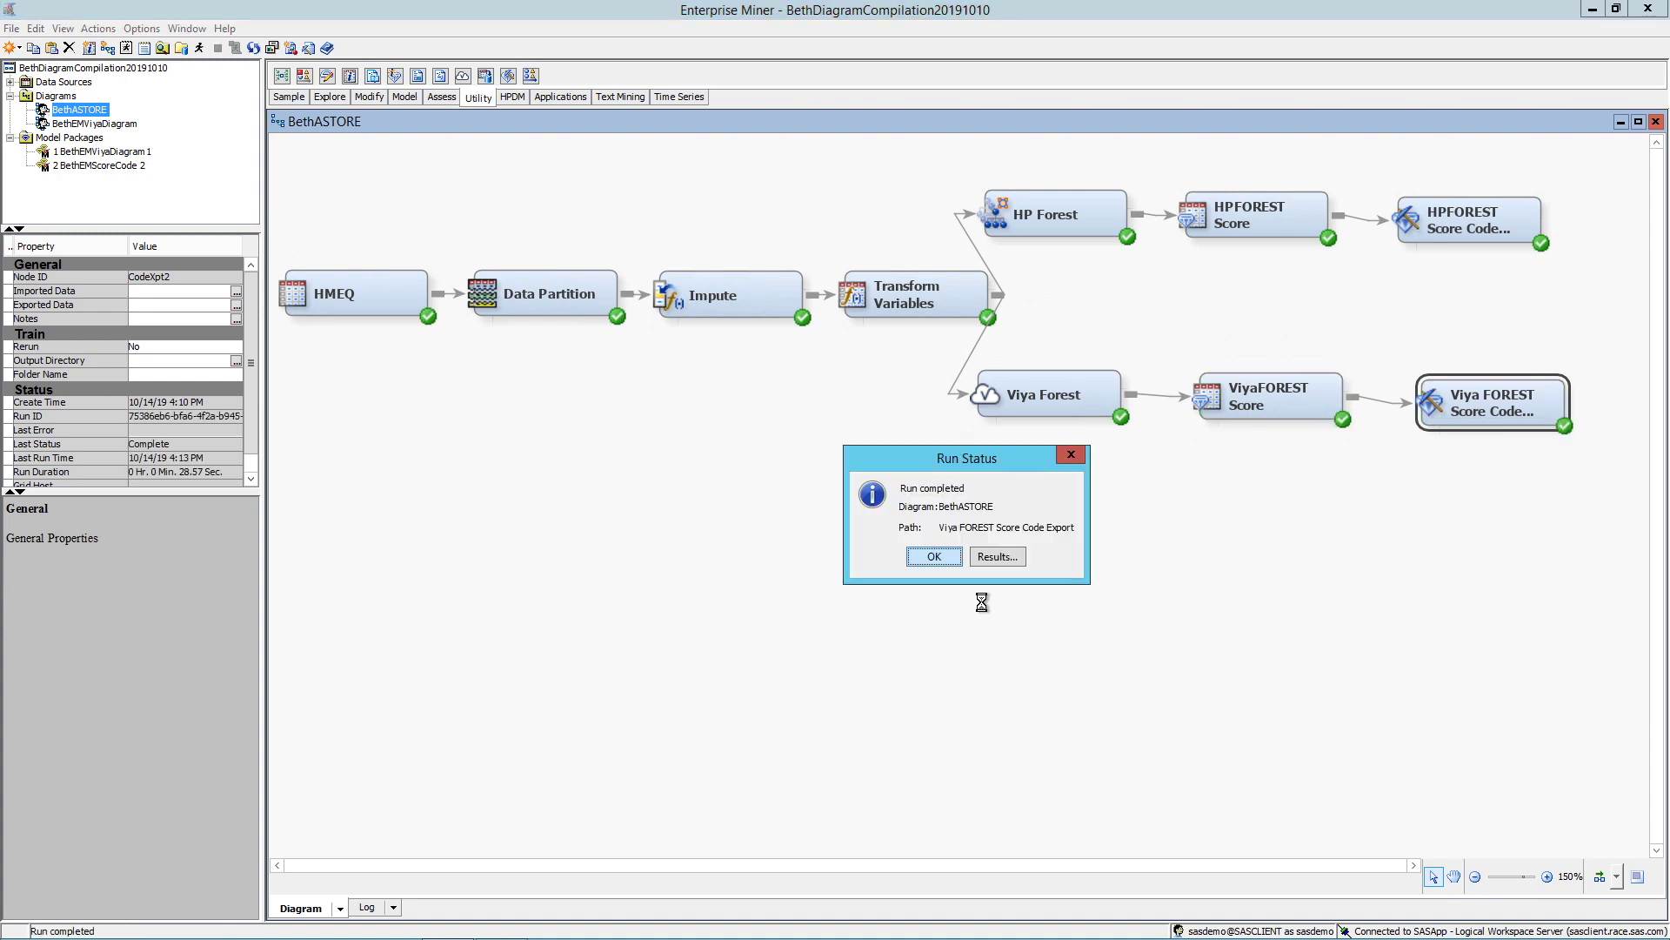
# Open its results, check the Model Files list, and select the sasdemo_7 folder path.
pyautogui.click(1008, 559)
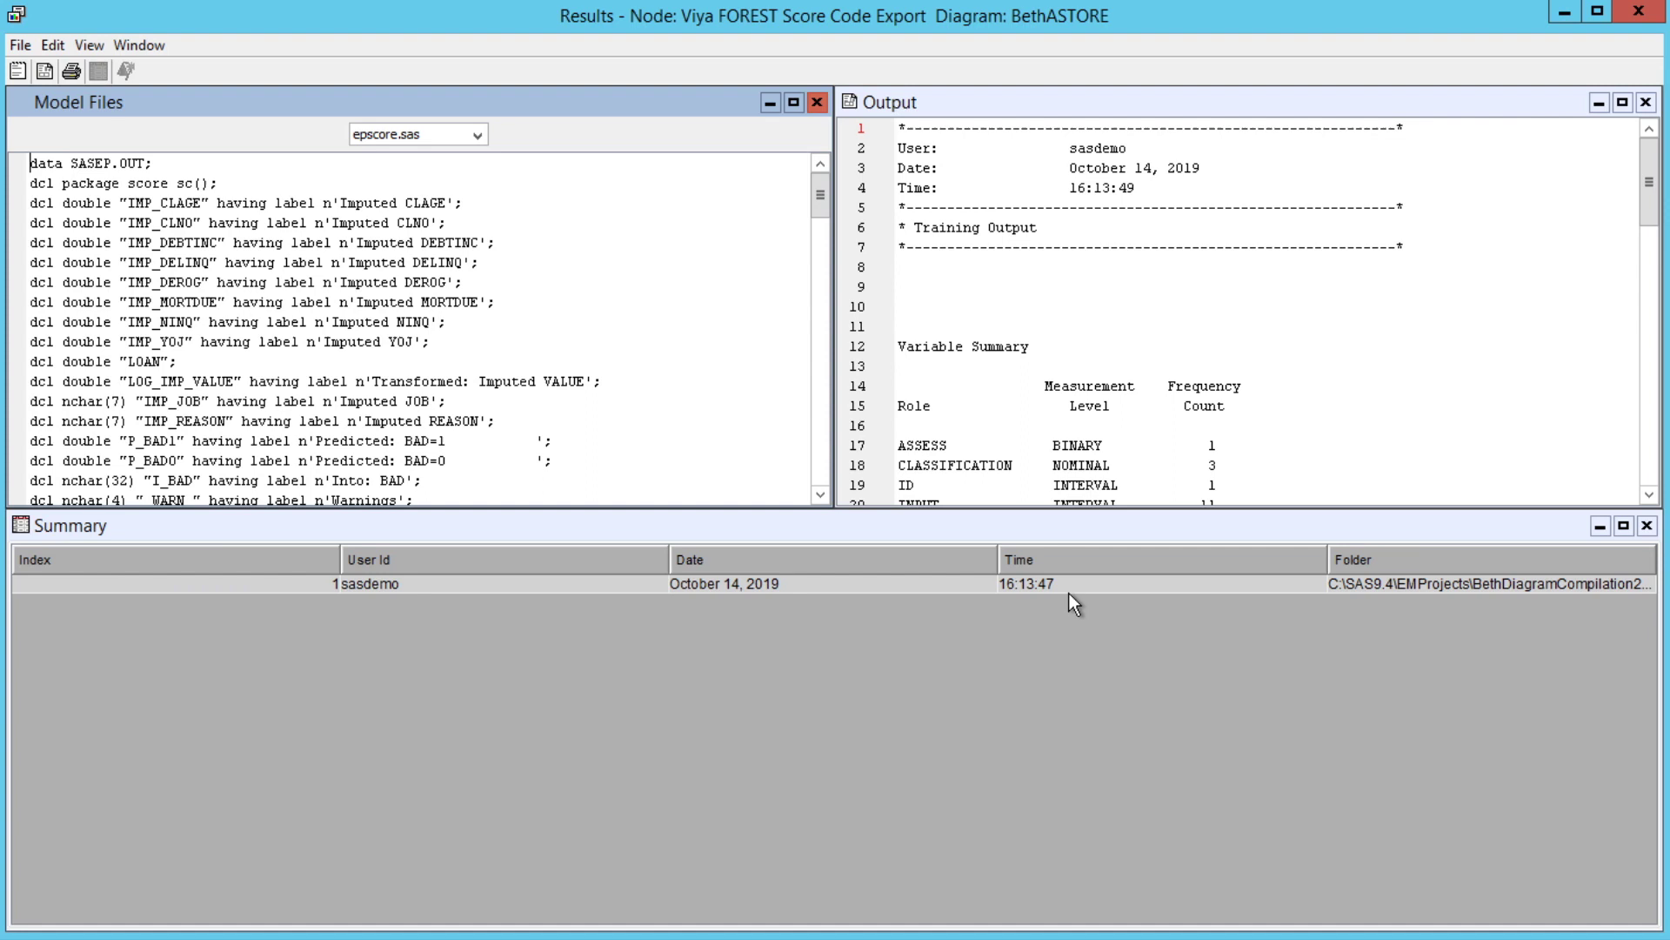
pyautogui.click(479, 135)
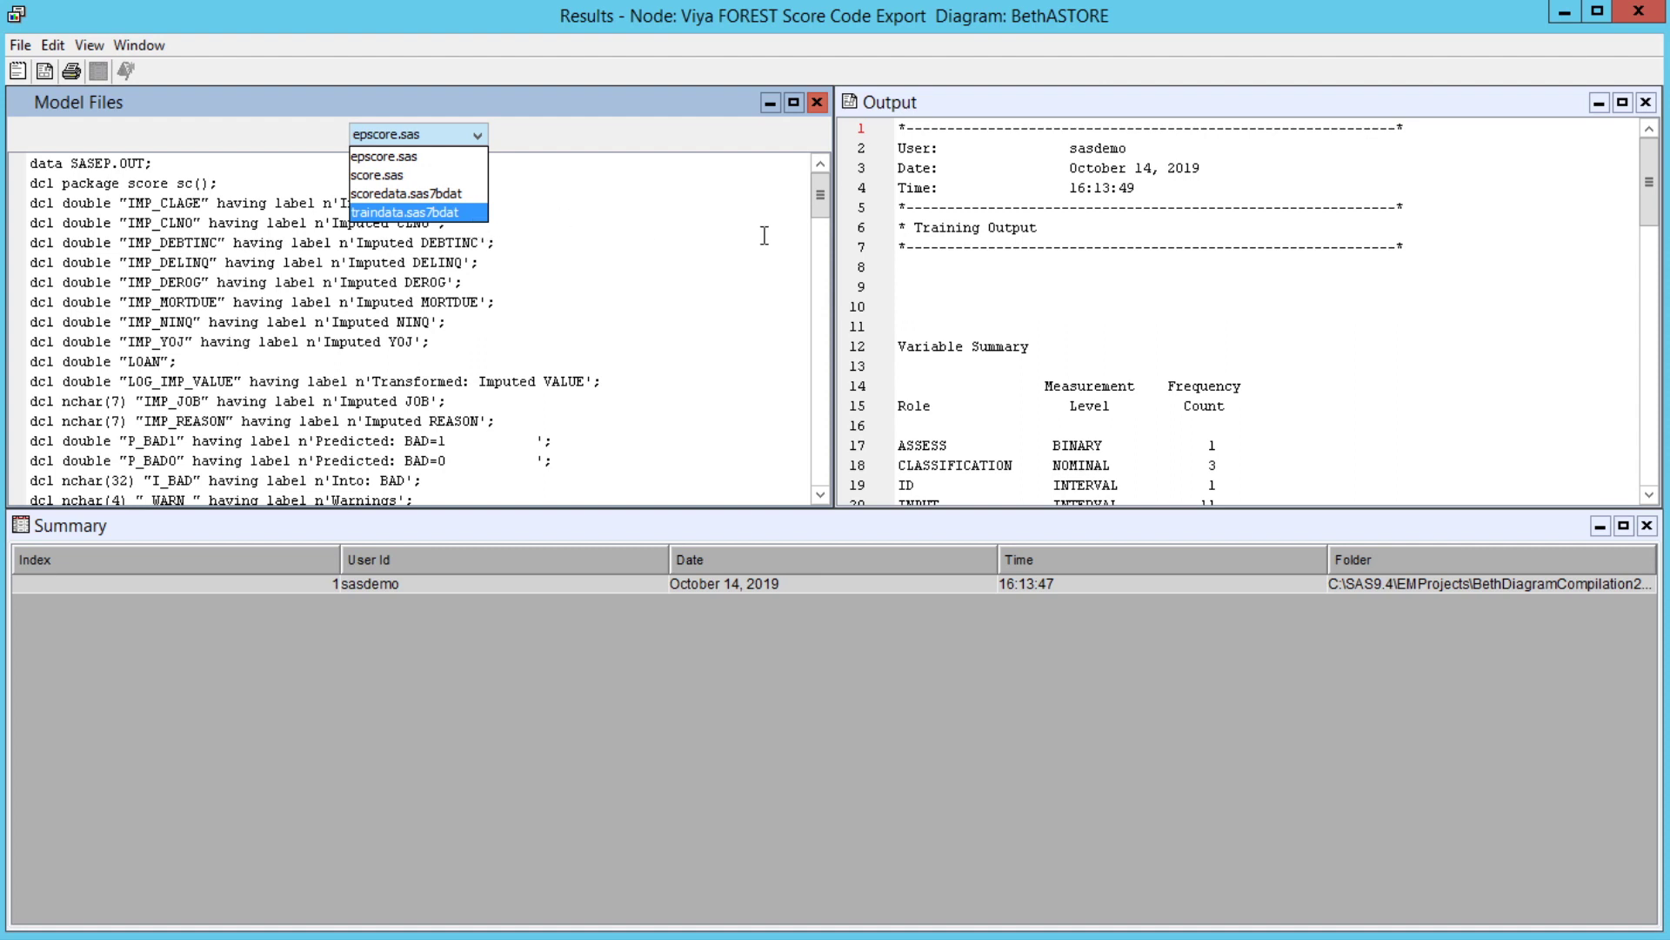
pyautogui.click(1650, 220)
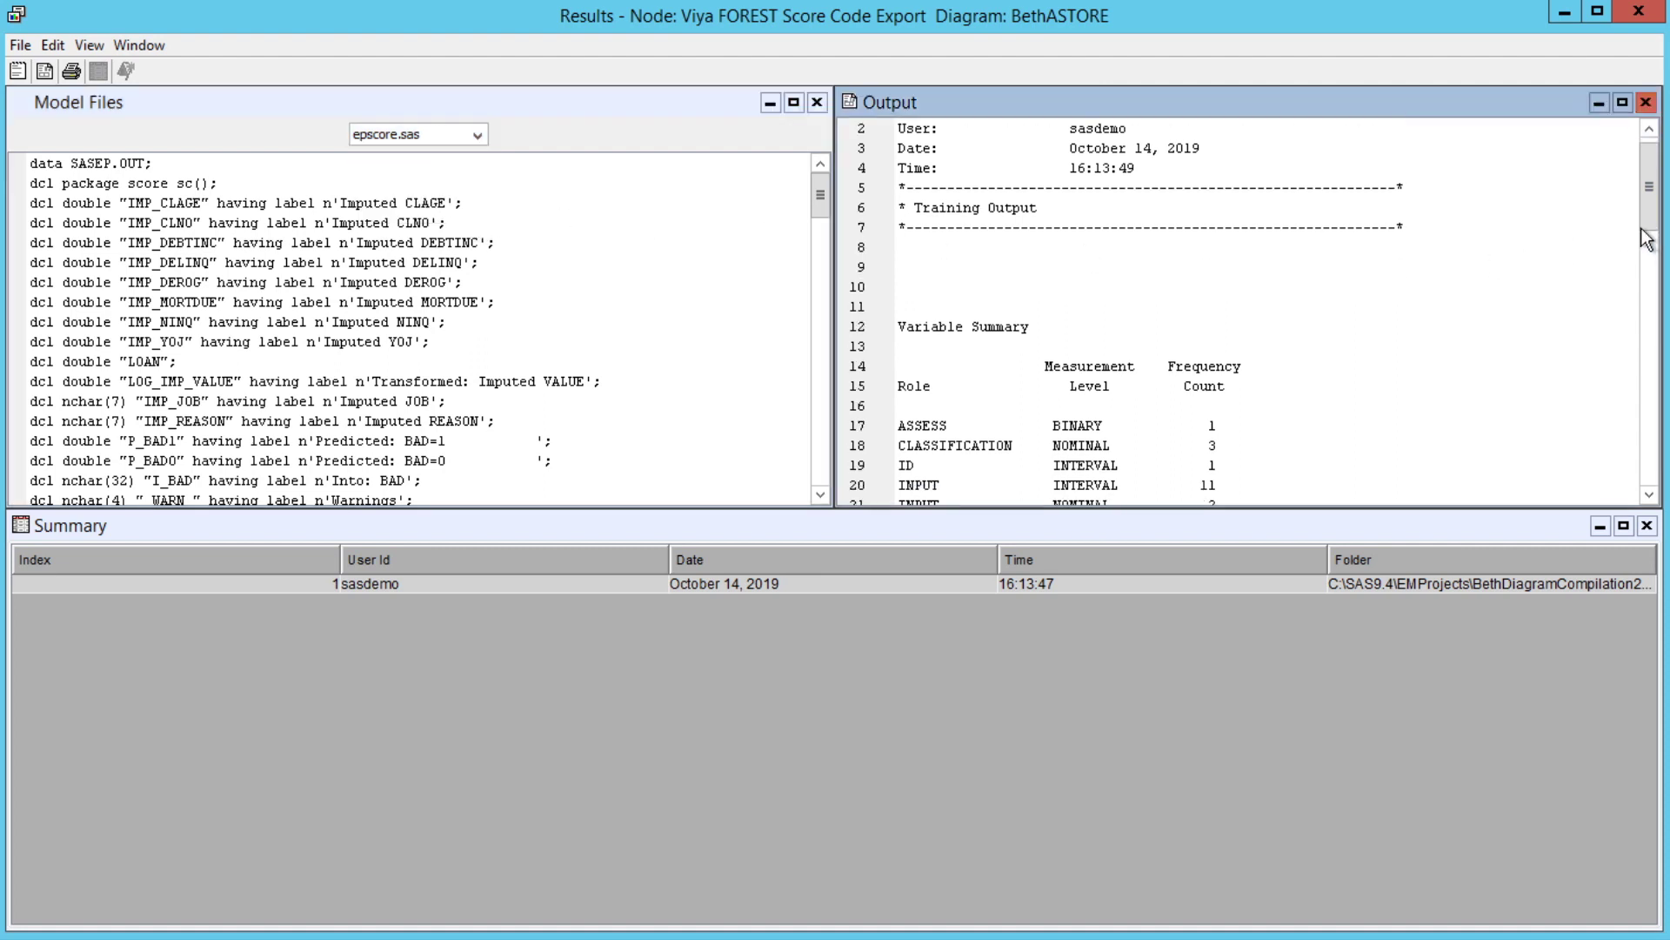
pyautogui.moveTo(1653, 222); pyautogui.dragTo(1647, 355)
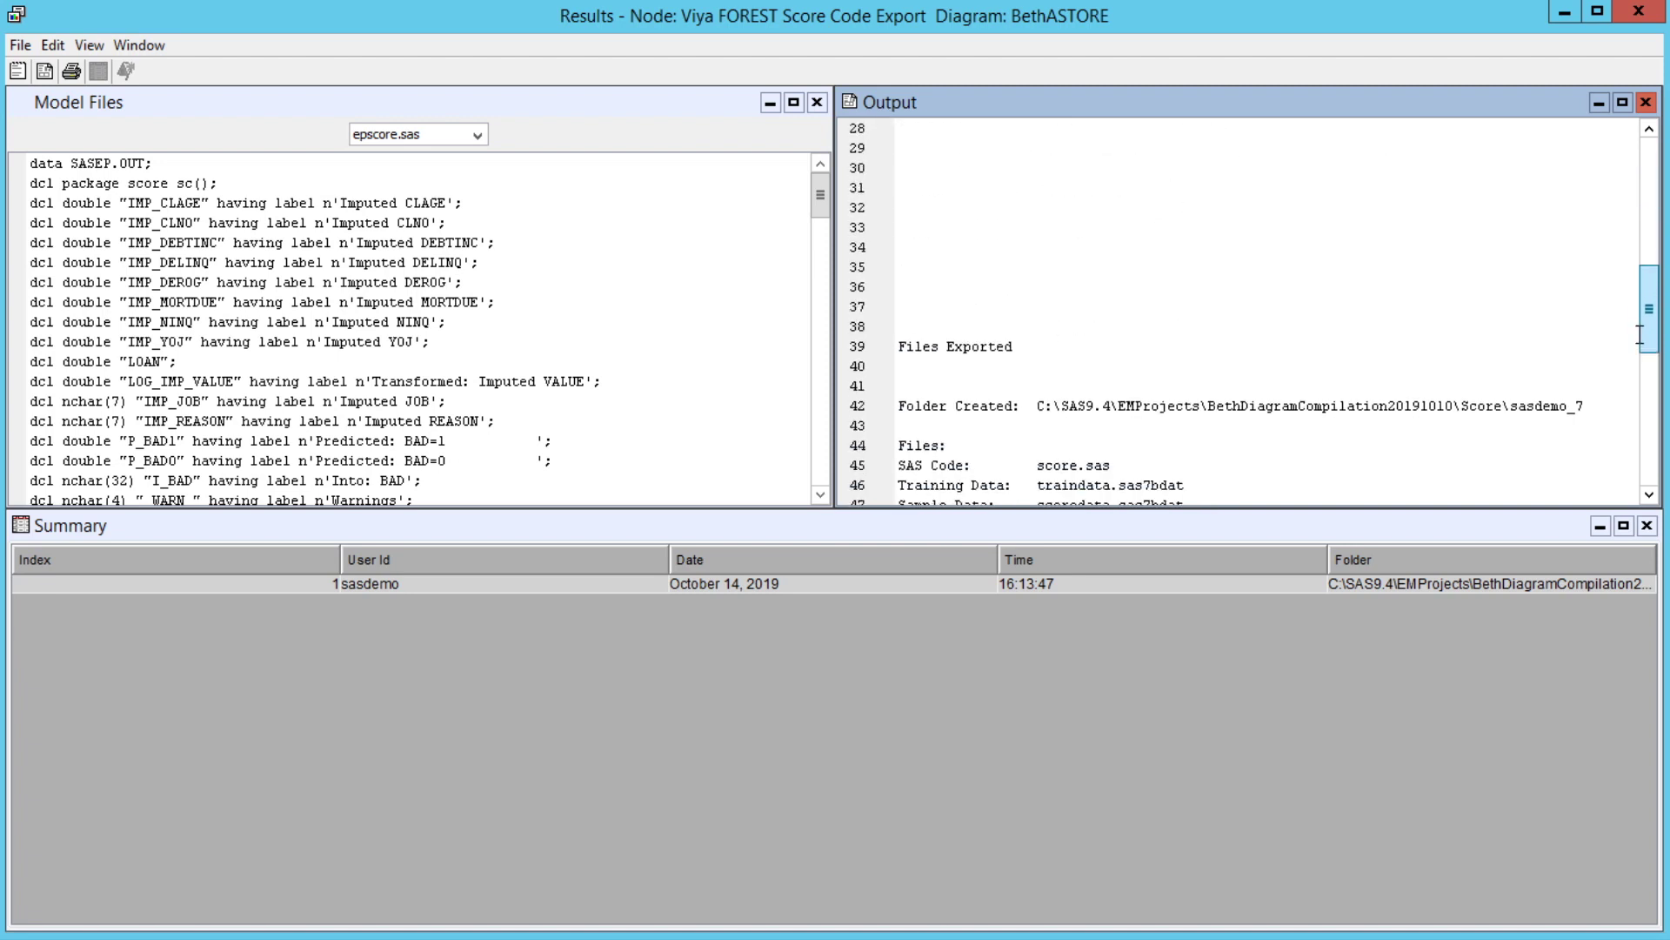
pyautogui.moveTo(1042, 329); pyautogui.dragTo(1585, 332)
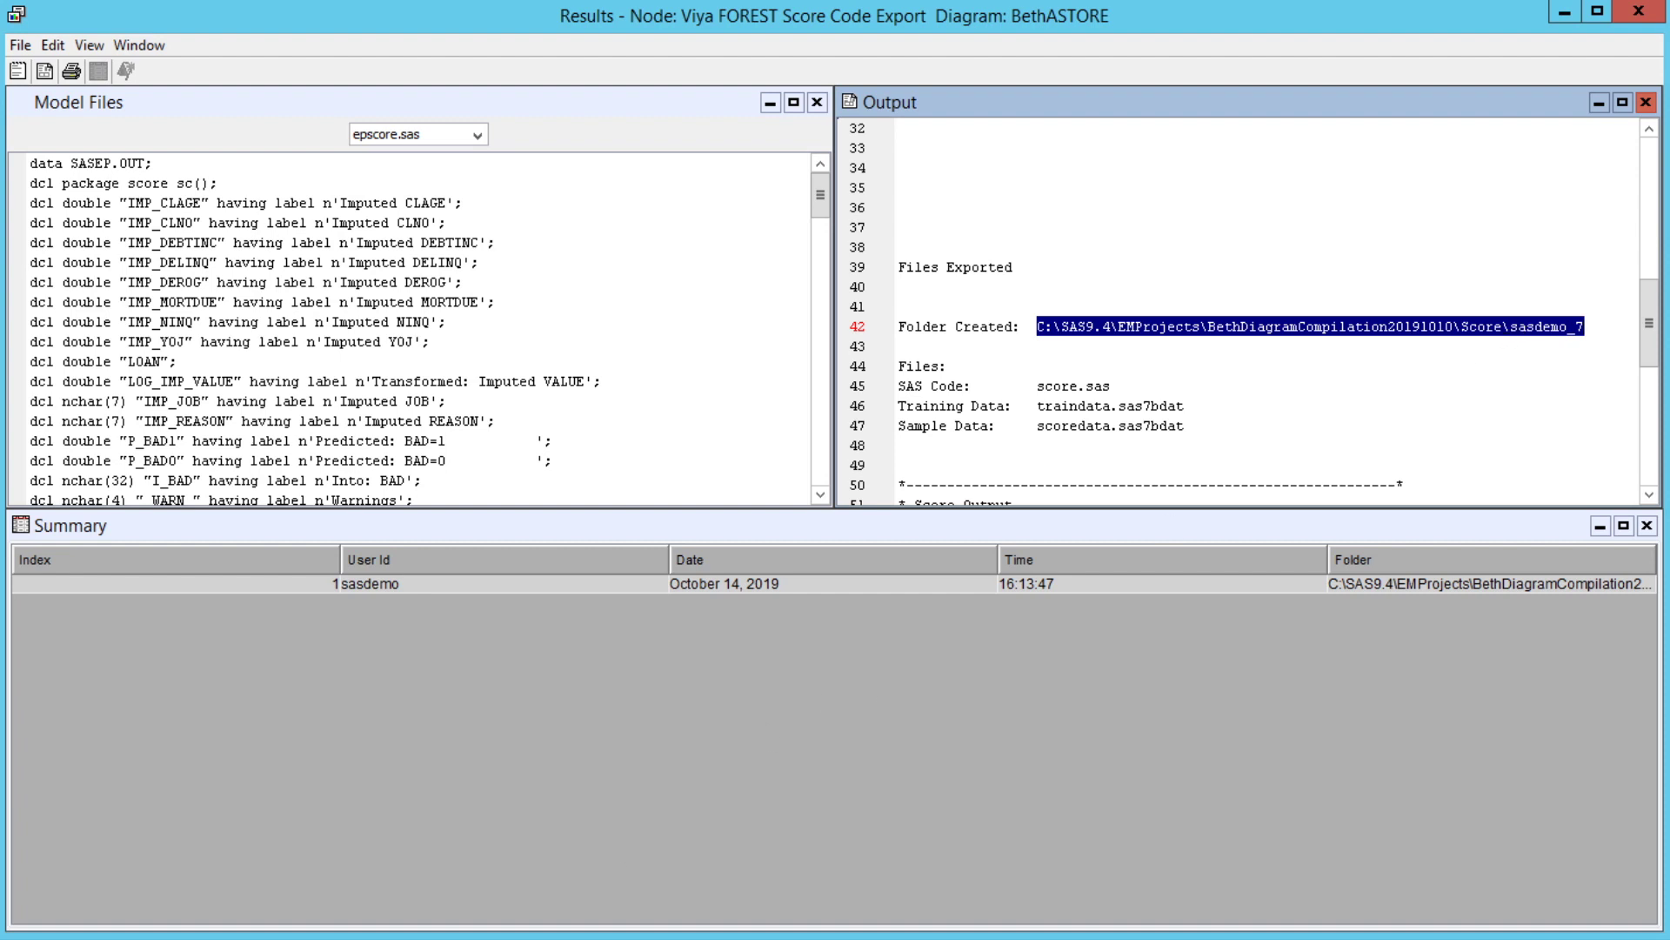
# Browse to C:\SAS9.4\EMProjects\BethDiagramCompilation20191010\Score\sasdemo_7 in File Explorer.
pyautogui.press('super+e')
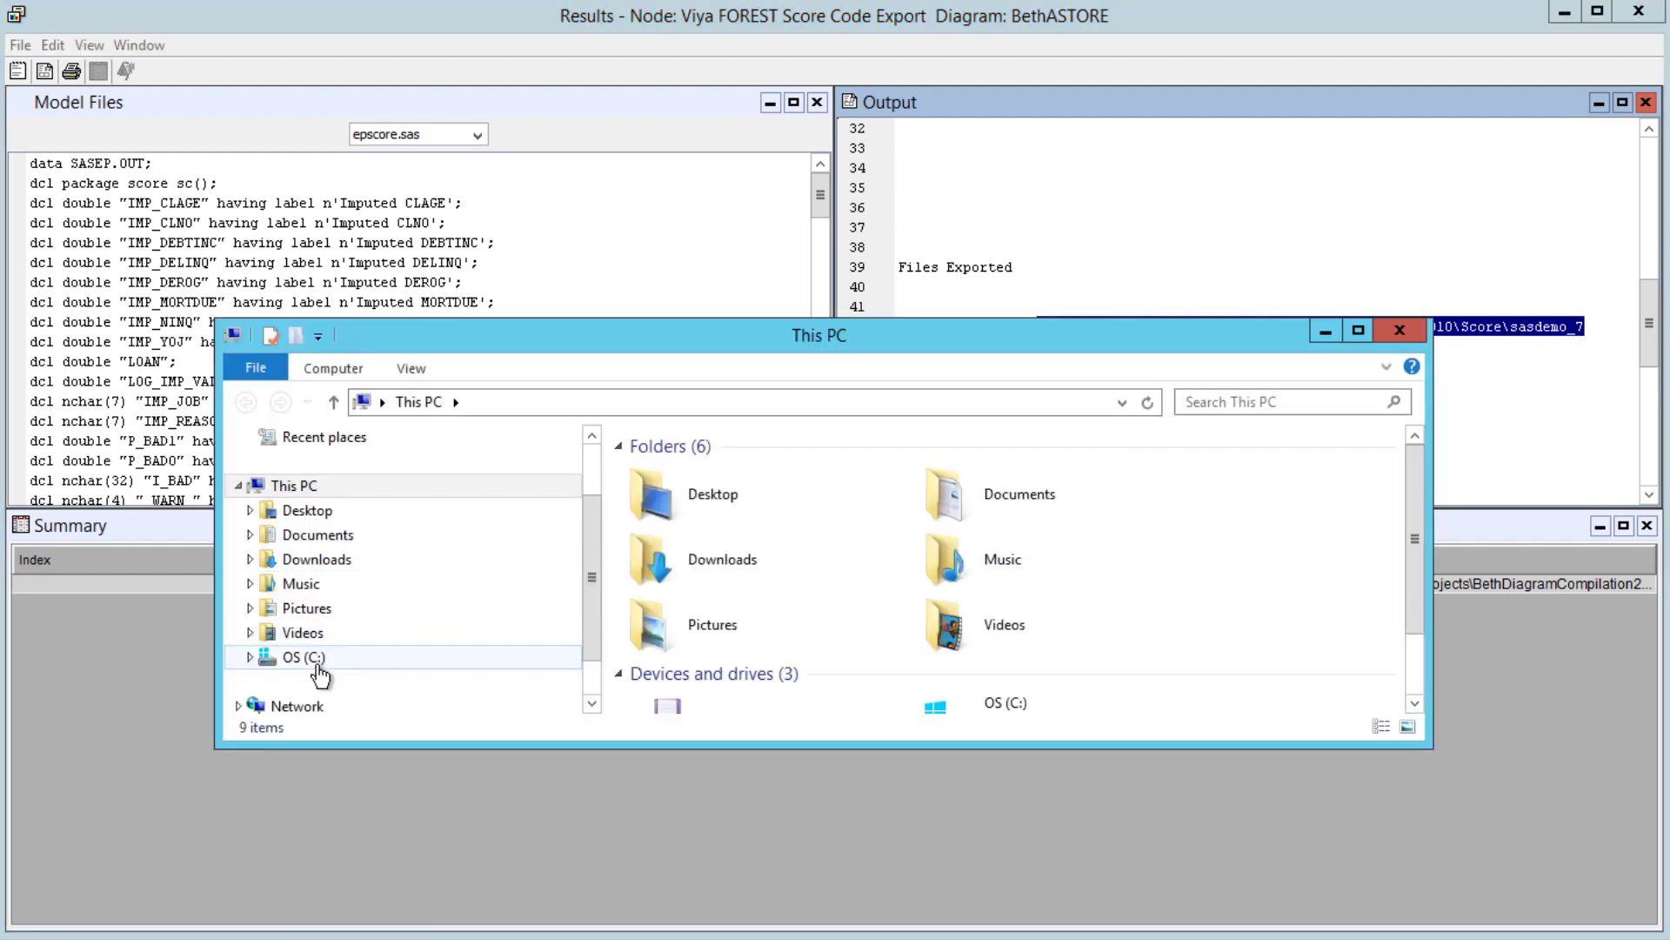
pyautogui.click(309, 658)
pyautogui.doubleClick(687, 619)
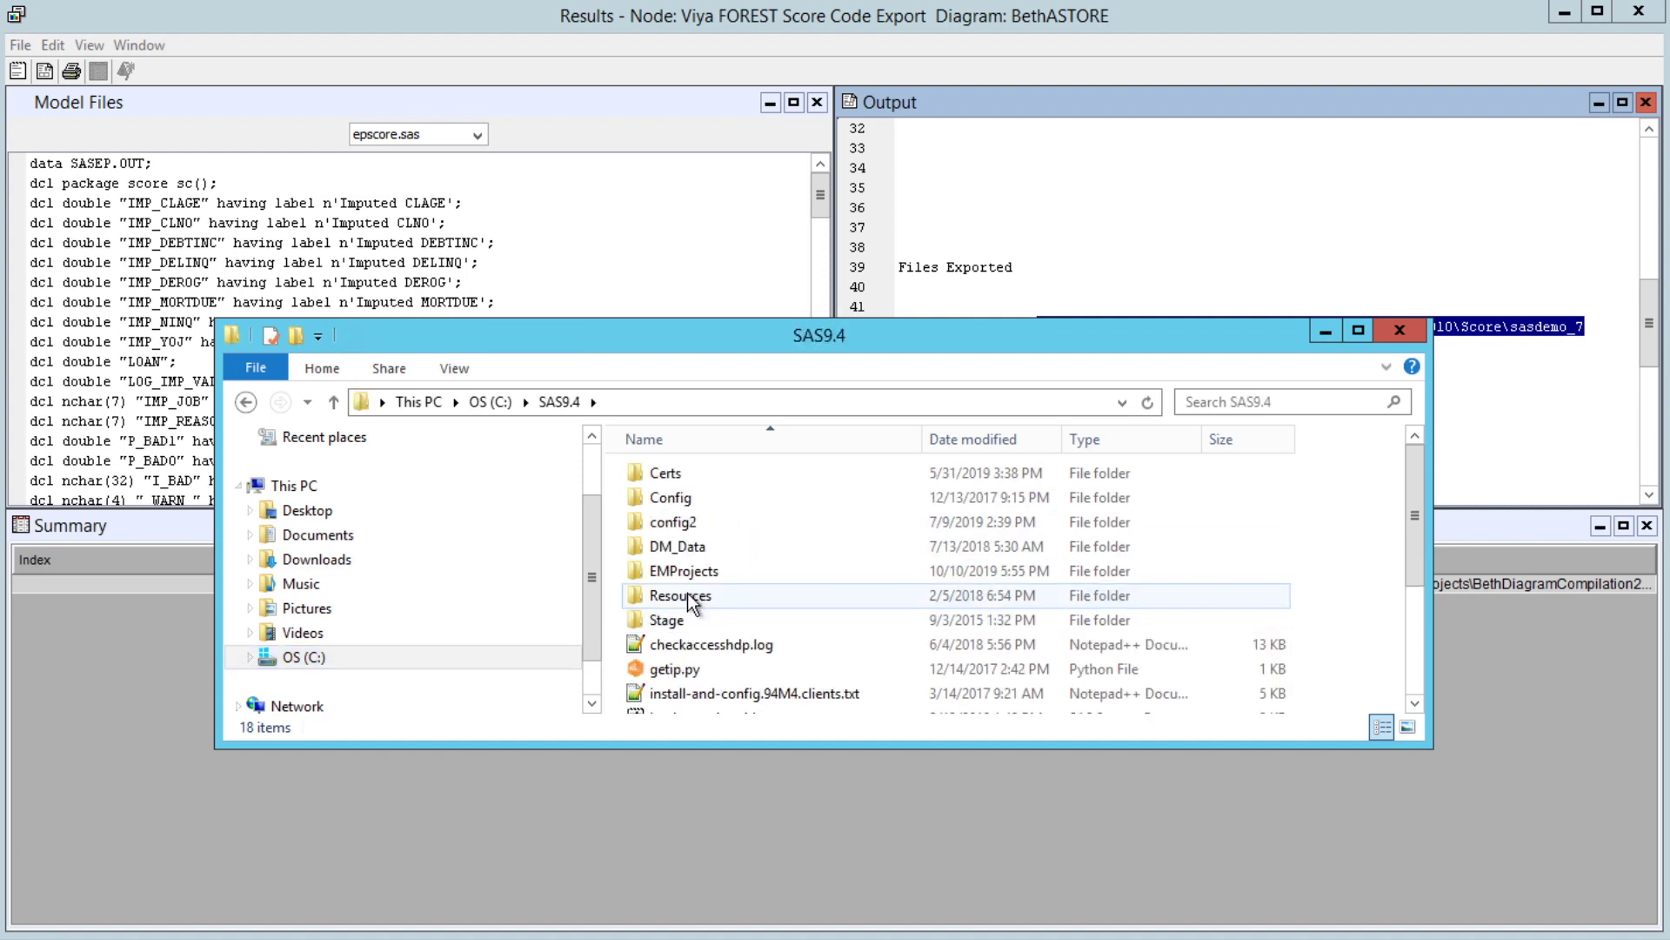
pyautogui.doubleClick(692, 572)
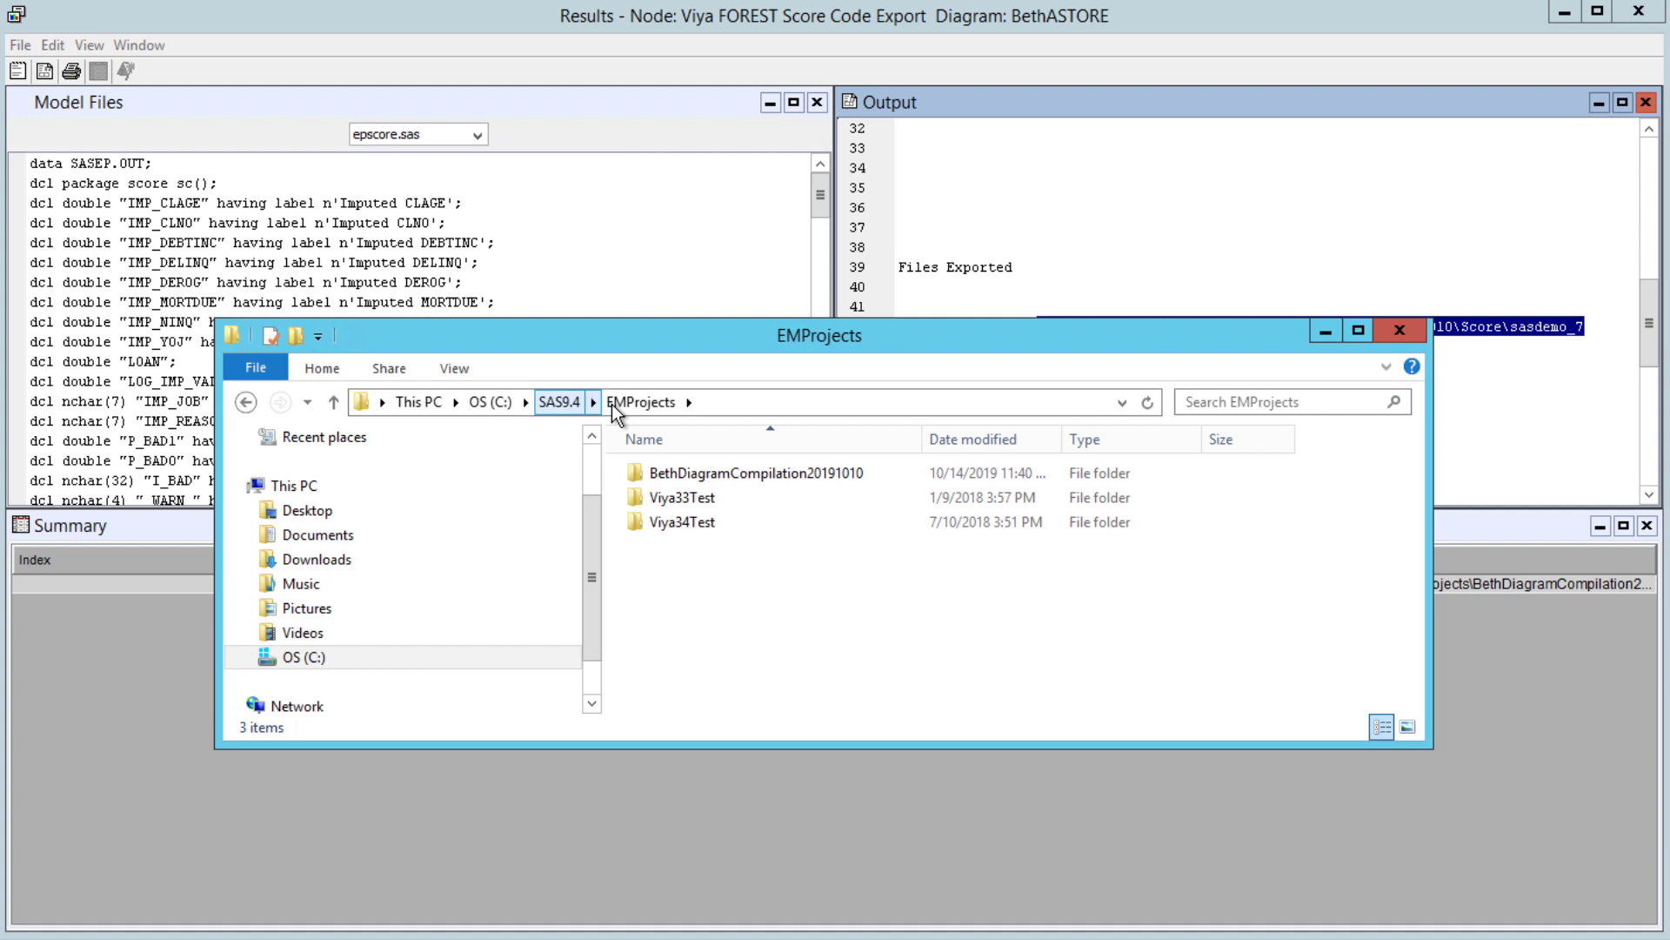
pyautogui.doubleClick(708, 477)
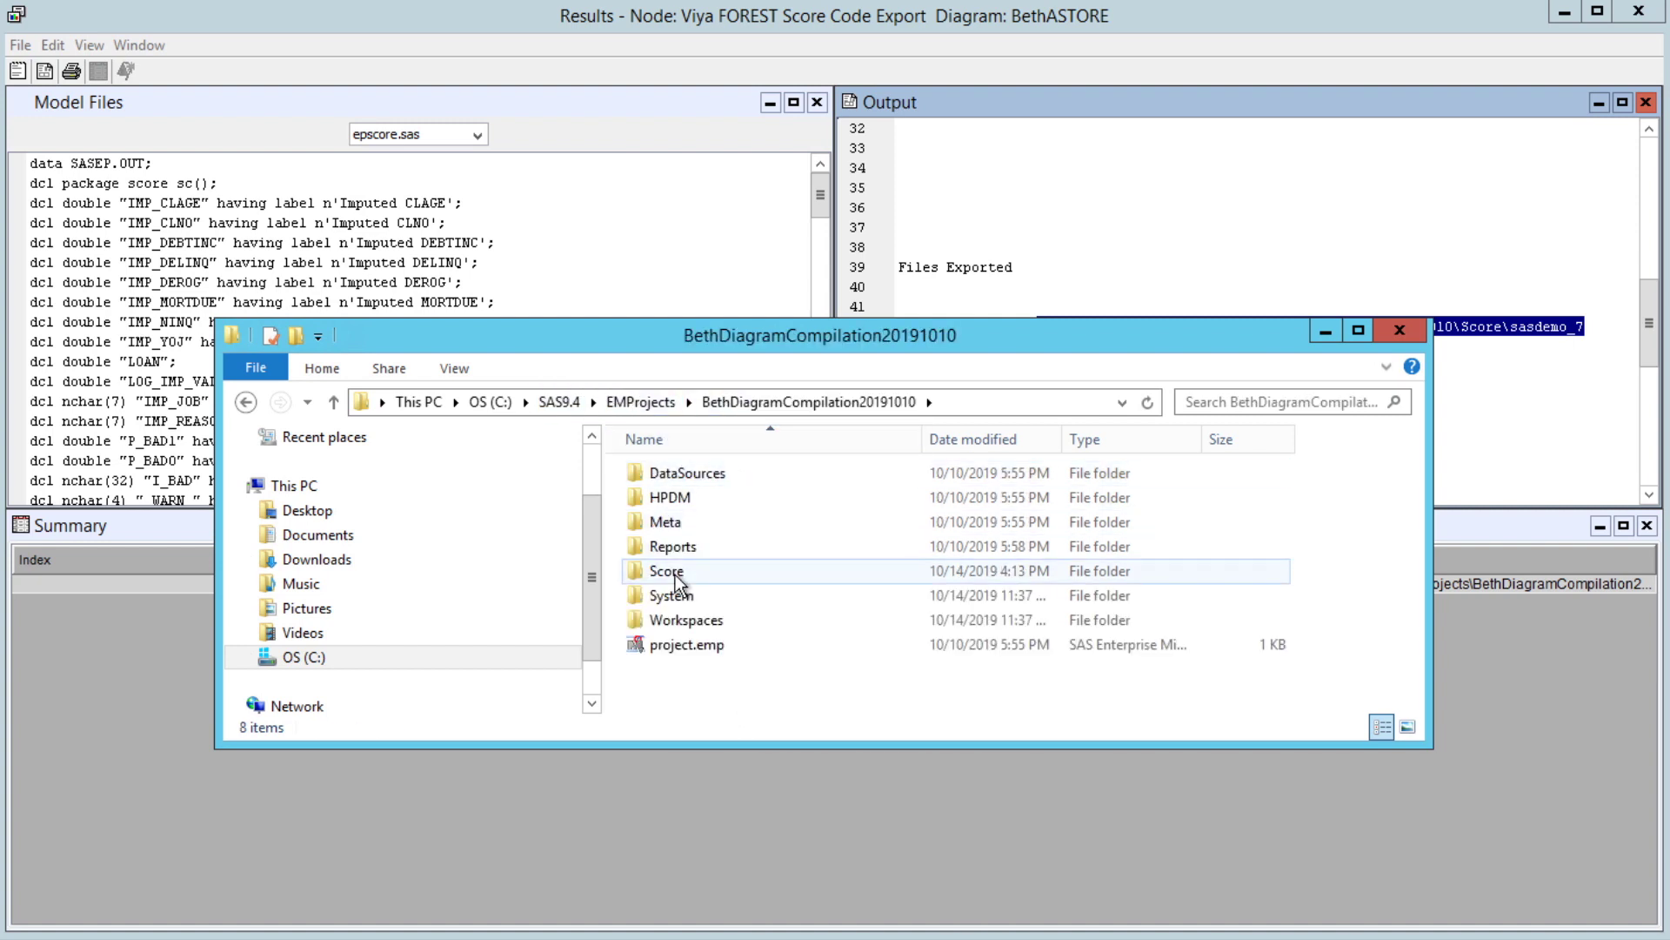
pyautogui.doubleClick(677, 572)
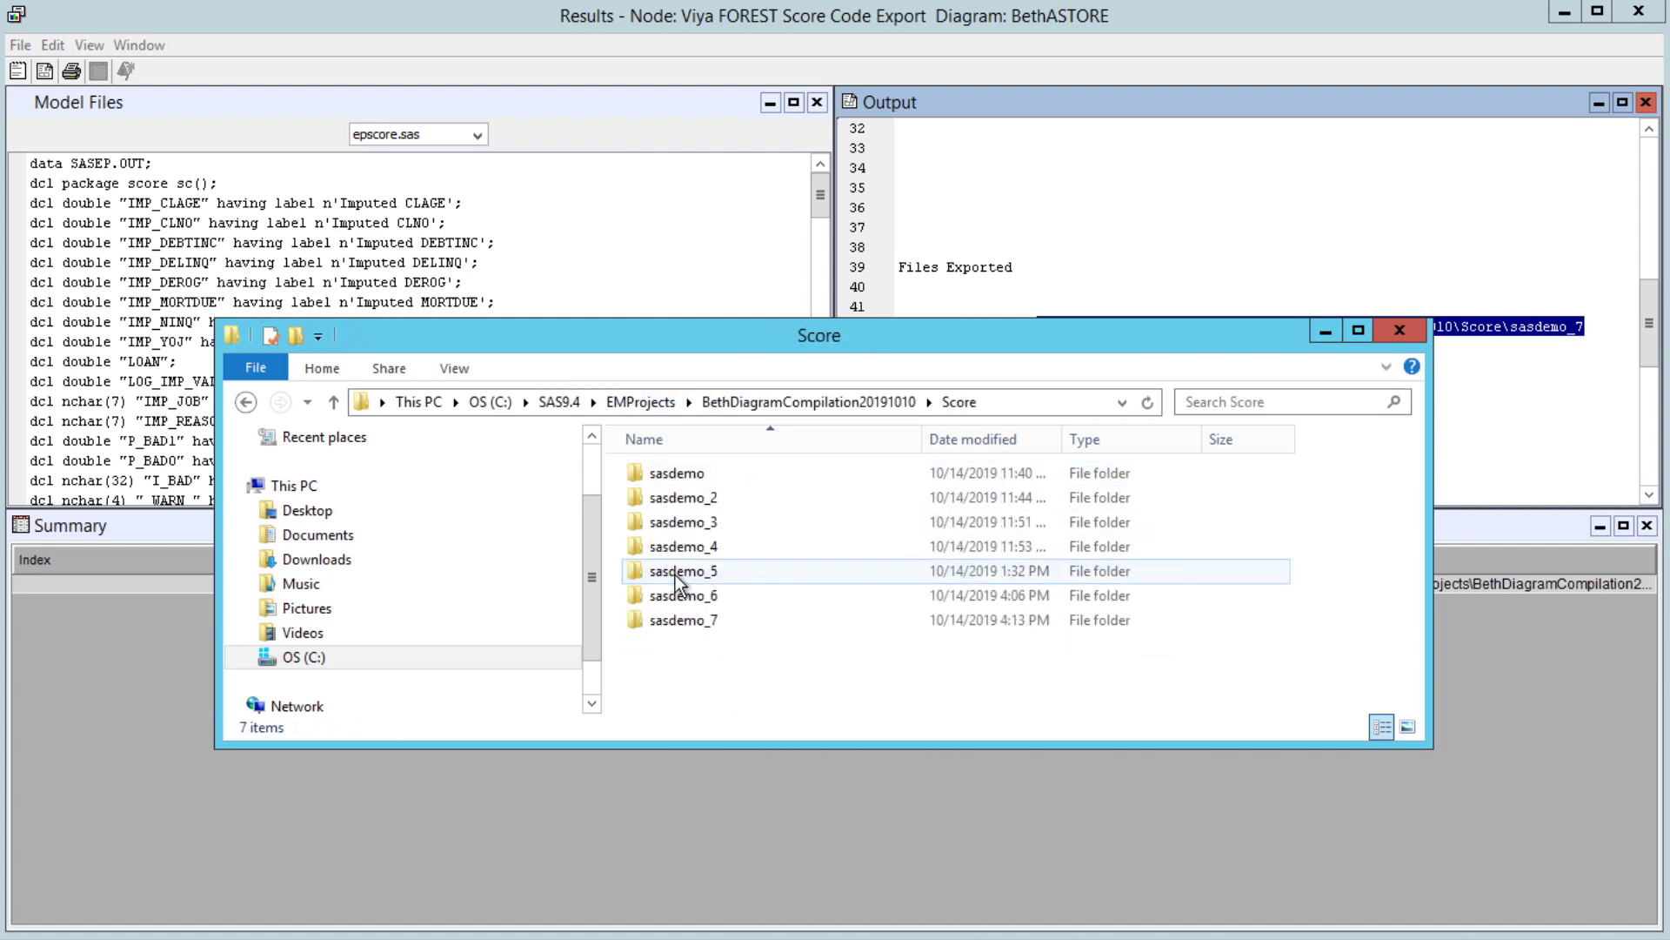
pyautogui.doubleClick(680, 621)
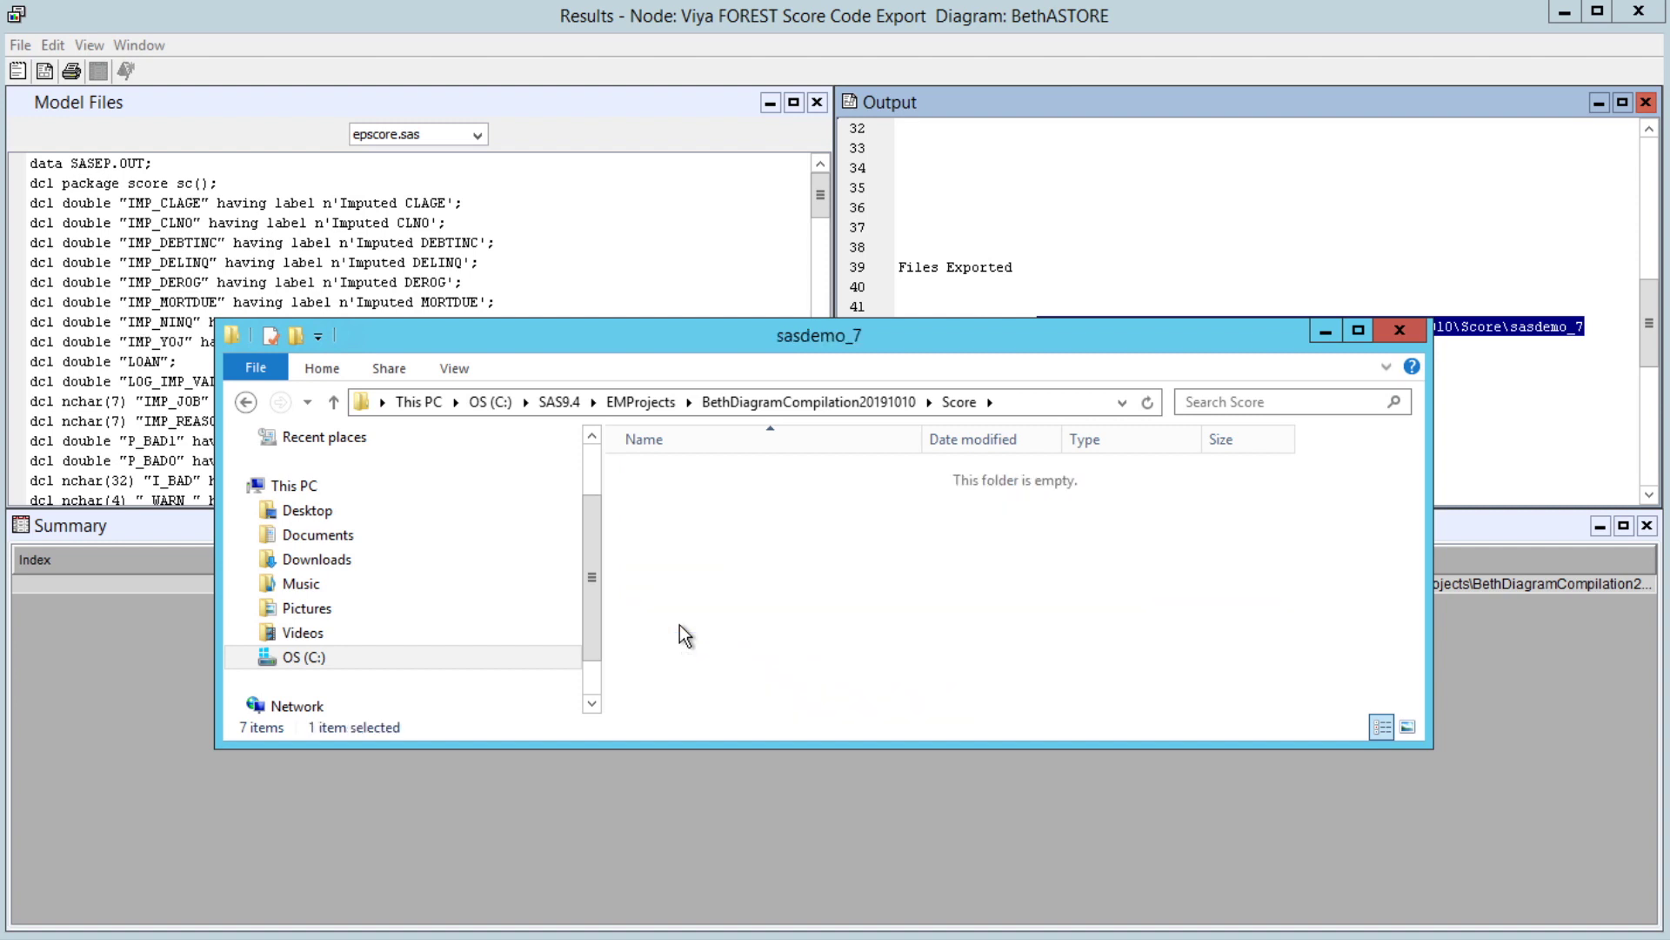